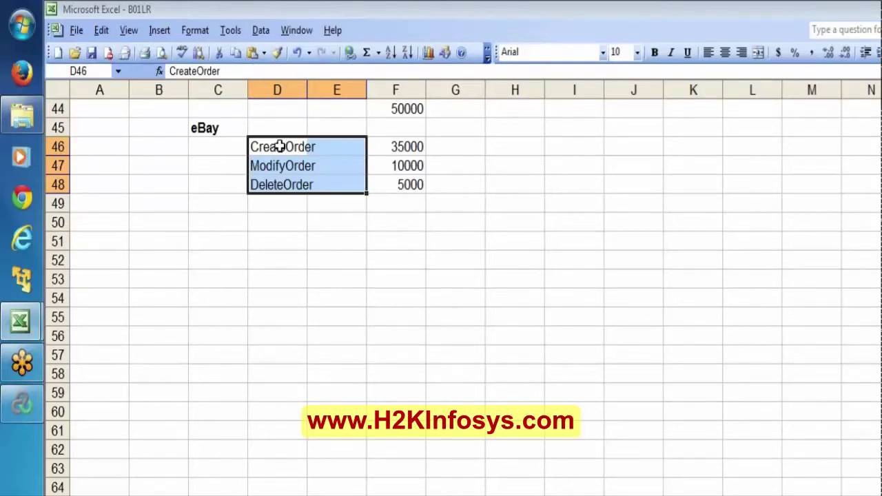
# Step: Review the CreateOrder, ModifyOrder and DeleteOrder volumes and the 50000 total
pyautogui.click(279, 147)
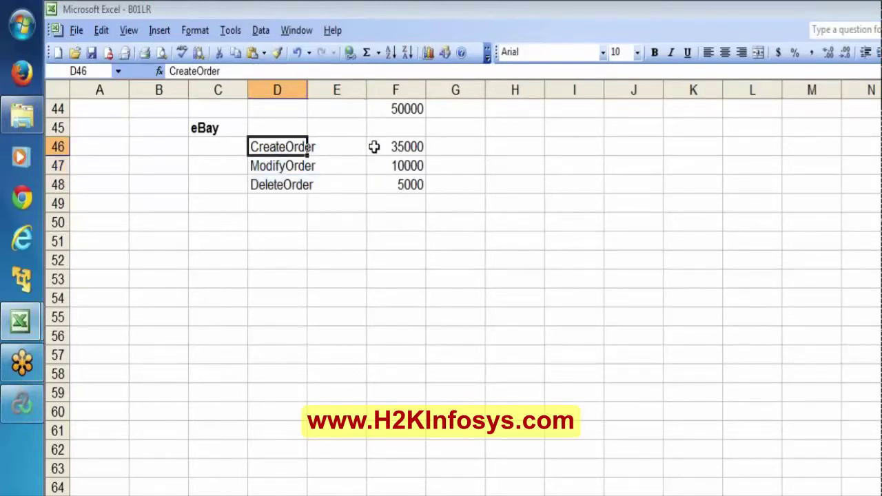
pyautogui.click(402, 147)
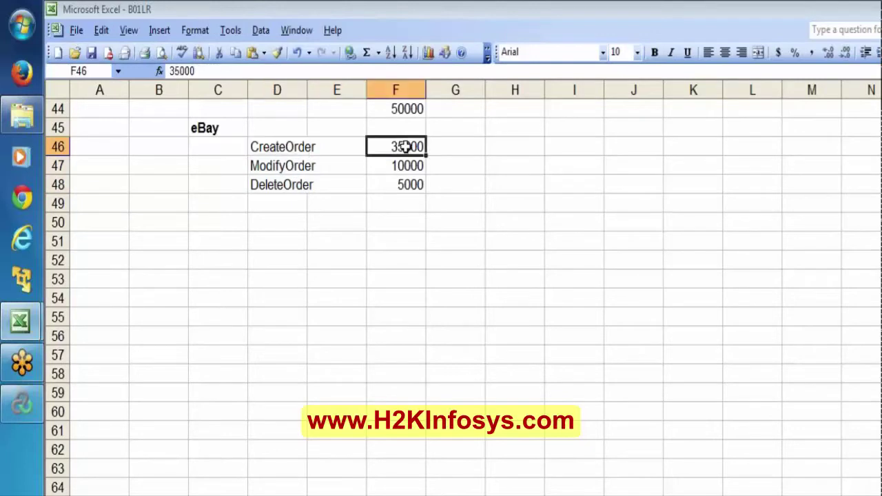
pyautogui.press('Down')
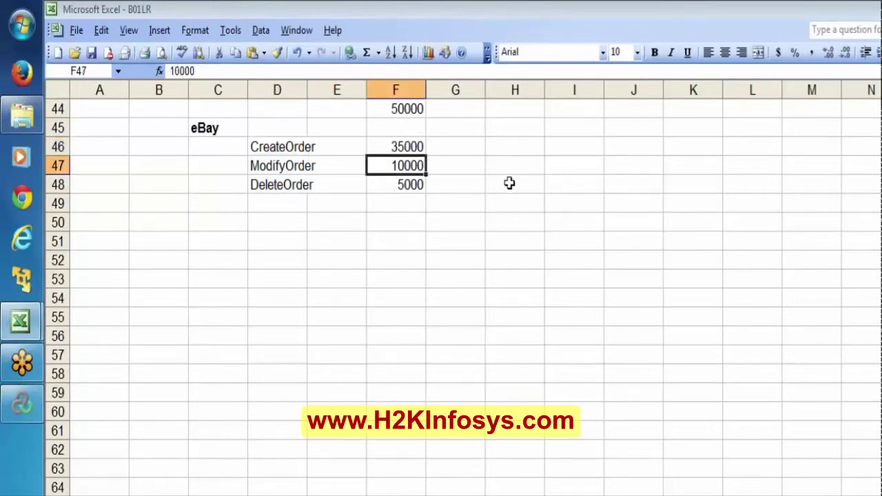
pyautogui.press('Down')
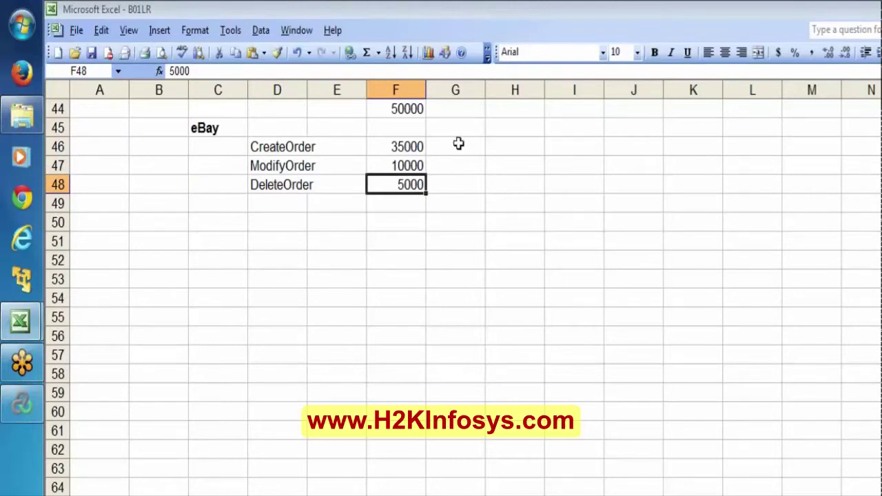
pyautogui.click(419, 111)
pyautogui.click(410, 153)
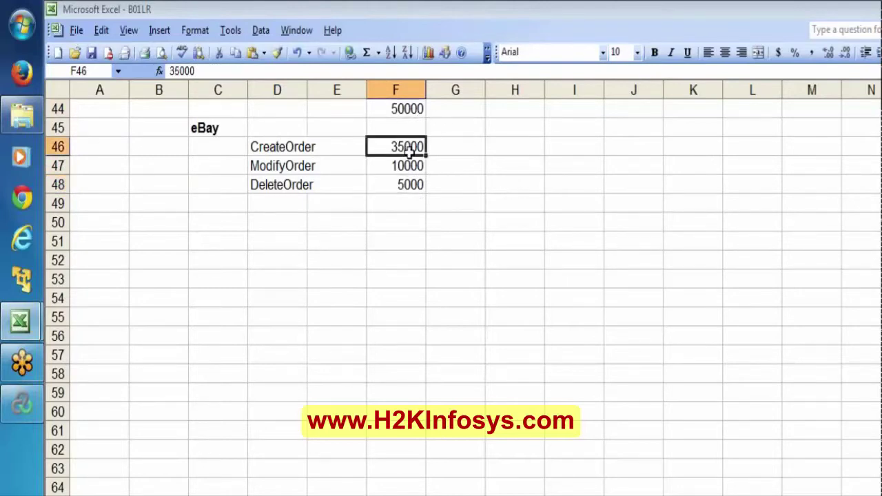
pyautogui.hotkey('shift', 'Down')
pyautogui.hotkey('shift', 'Down')
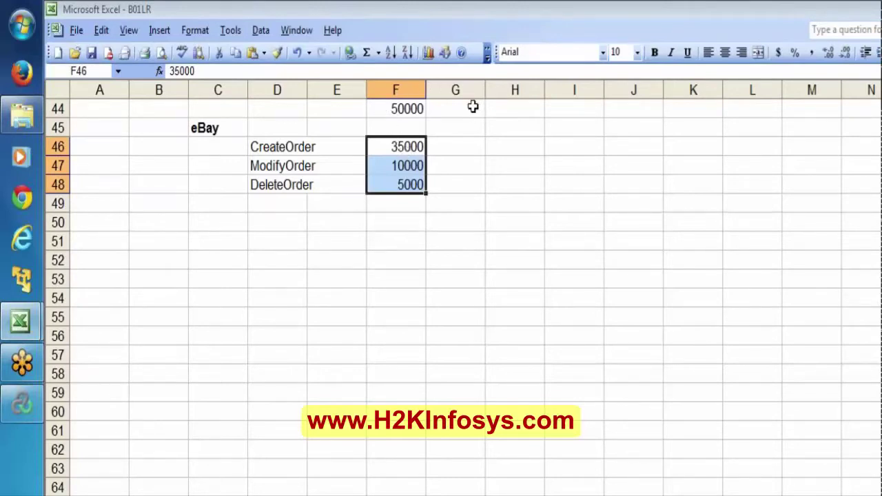
pyautogui.click(395, 113)
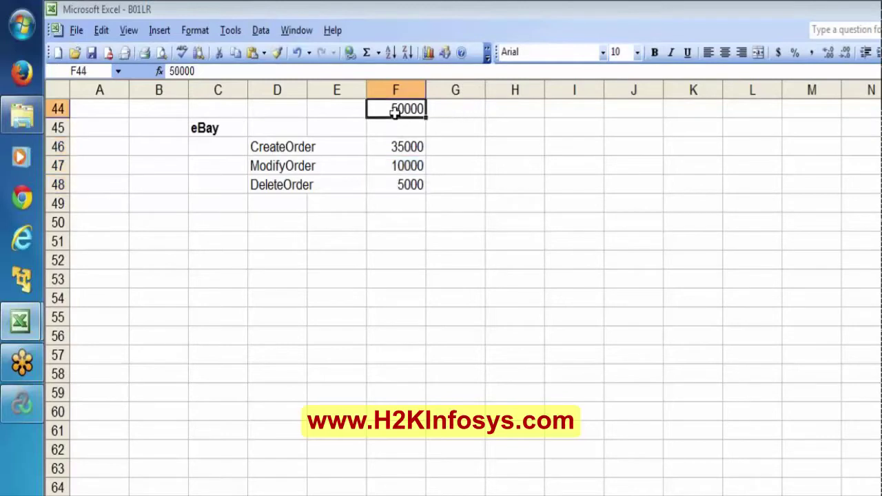
pyautogui.press('Up')
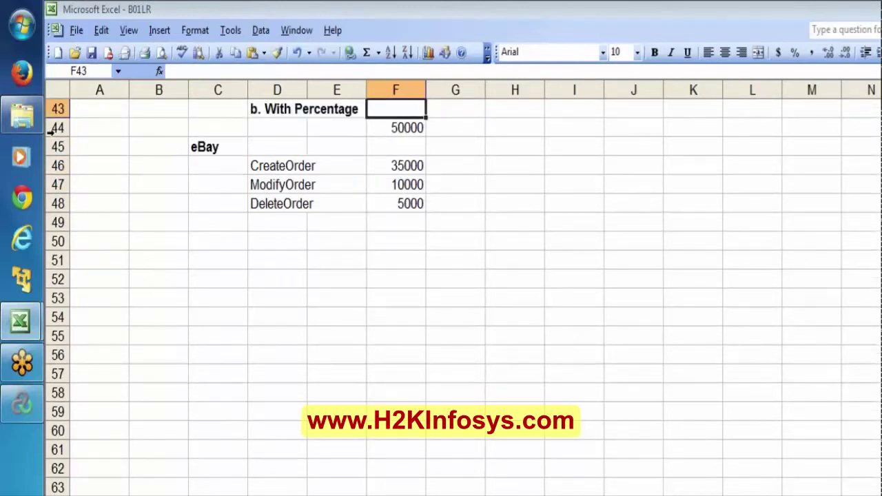
# Step: Insert three blank rows at row 44 above the 50000 total
pyautogui.click(55, 128)
pyautogui.rightClick(62, 130)
pyautogui.click(89, 225)
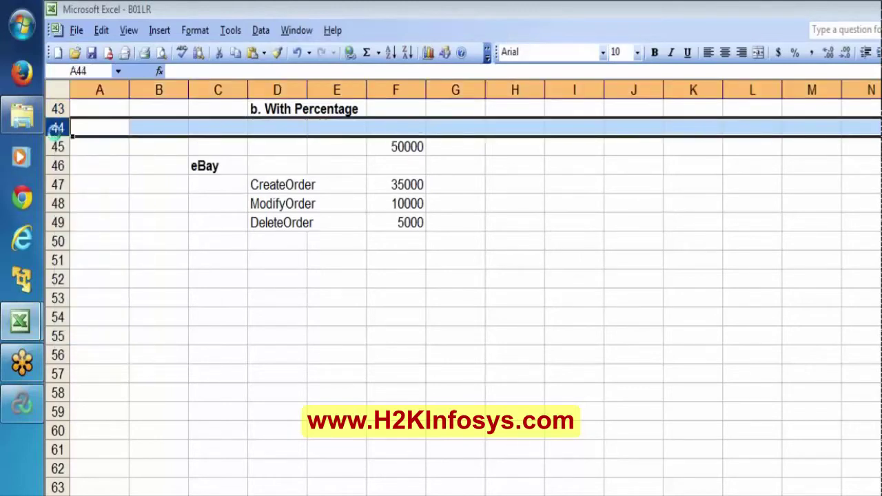
pyautogui.click(55, 129)
pyautogui.rightClick(55, 128)
pyautogui.click(89, 225)
pyautogui.press('F4')
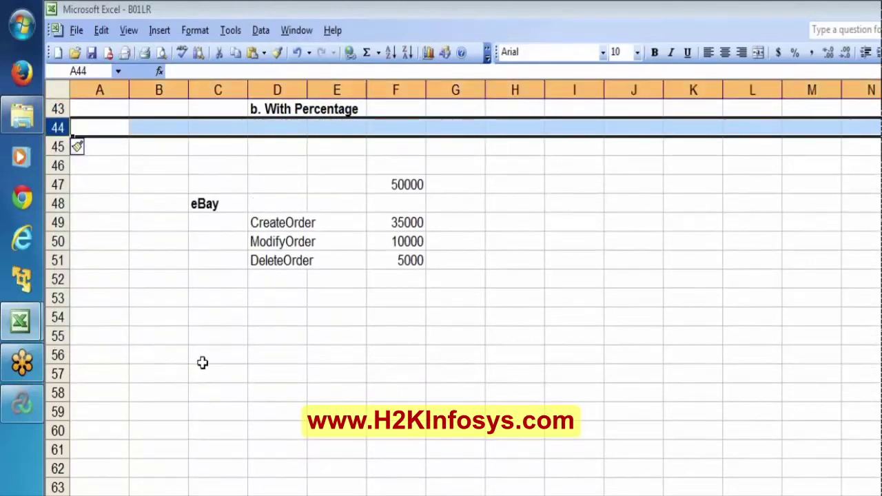
pyautogui.click(218, 482)
# Step: Label F45 'During Jan2013' and change the total to '50000/day'
pyautogui.scroll(-1, 368, 279)
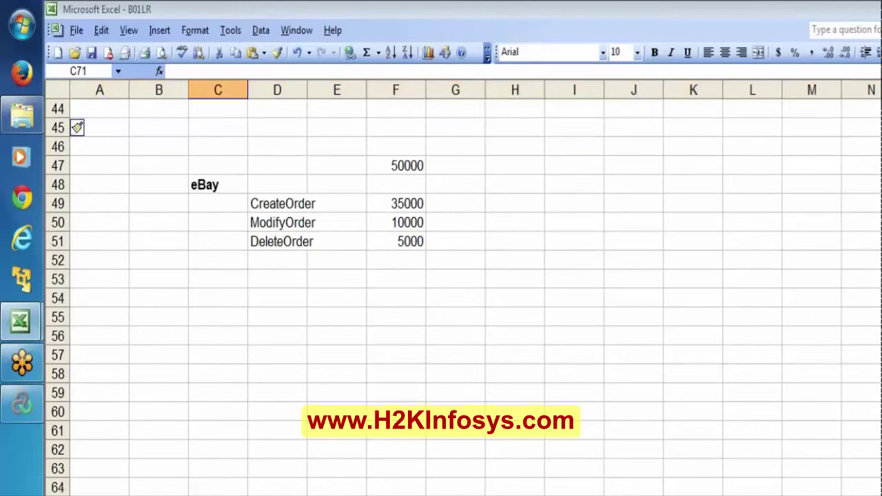
pyautogui.click(404, 133)
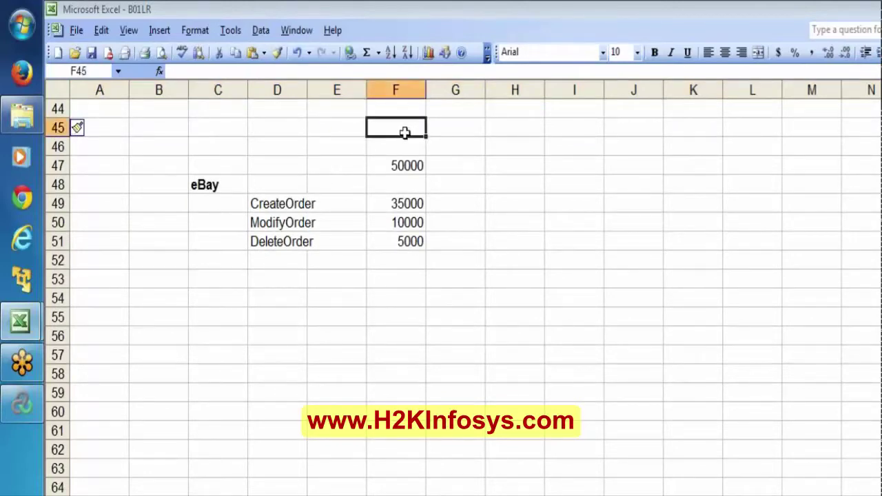
pyautogui.write('During')
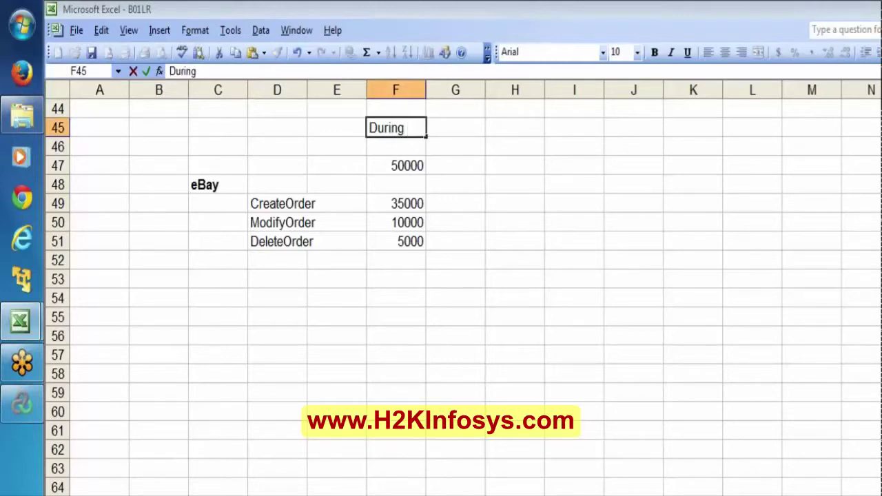
pyautogui.write(' Jan2013')
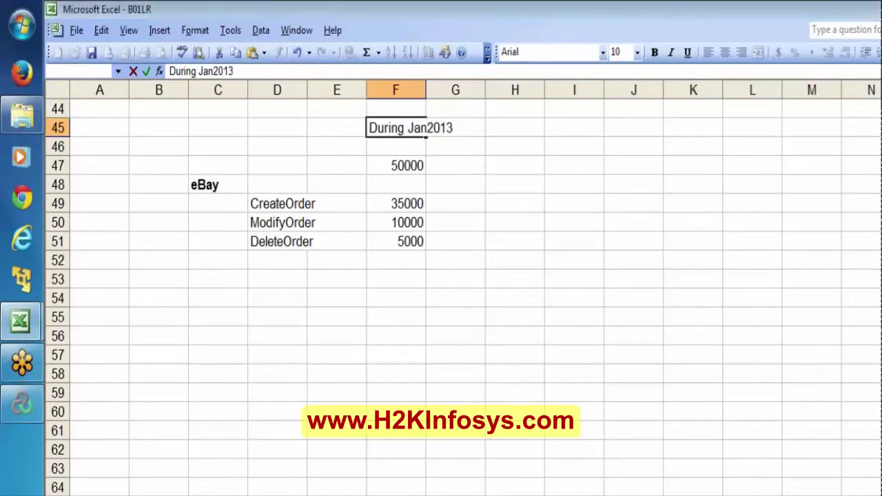
pyautogui.press('Return')
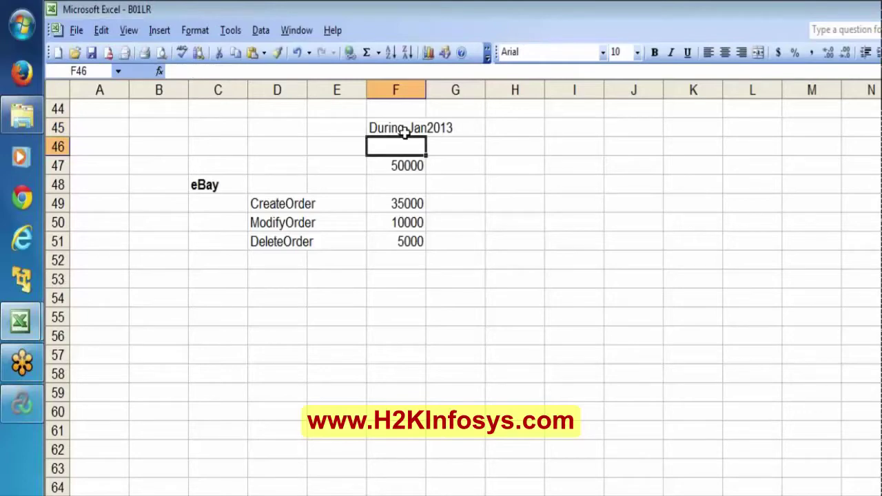
pyautogui.press('Down')
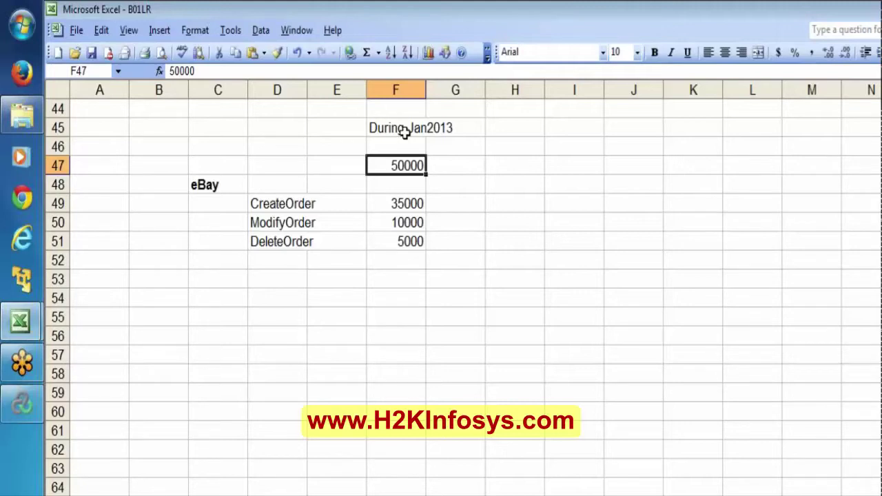
pyautogui.press('F2')
pyautogui.write('/day')
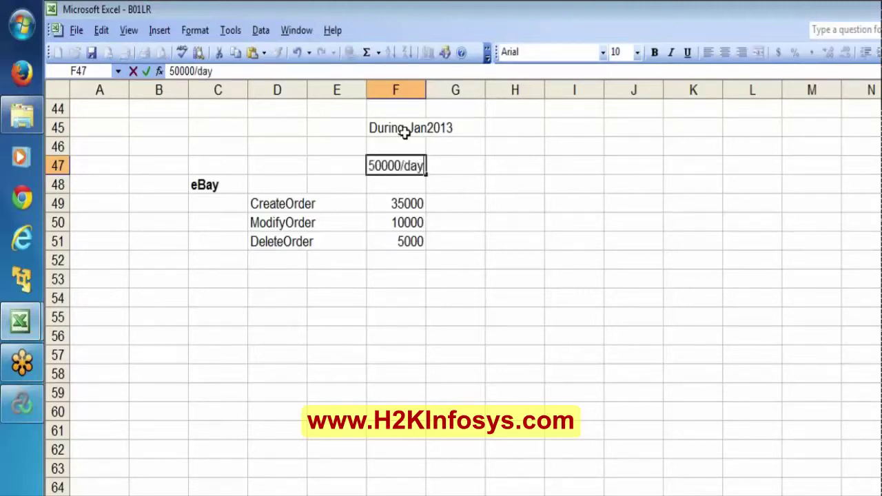
pyautogui.press('Return')
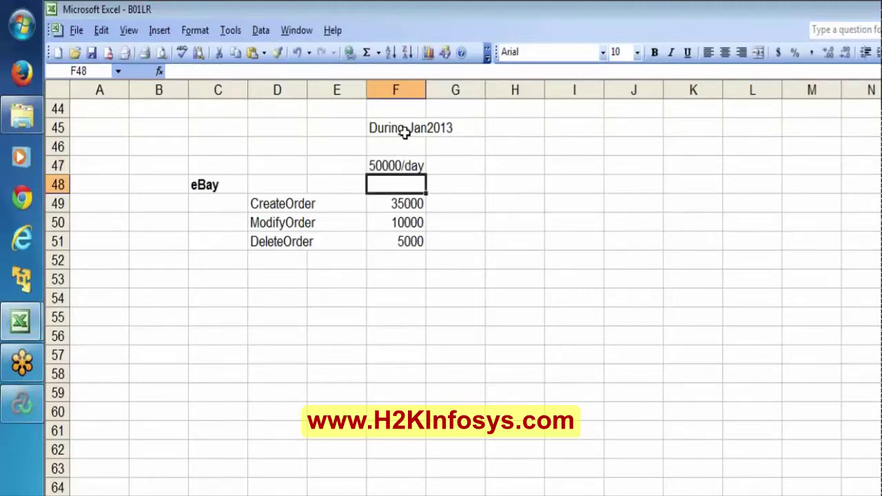
# Step: Select the During Jan2013 label, then the three transaction volumes
pyautogui.click(405, 133)
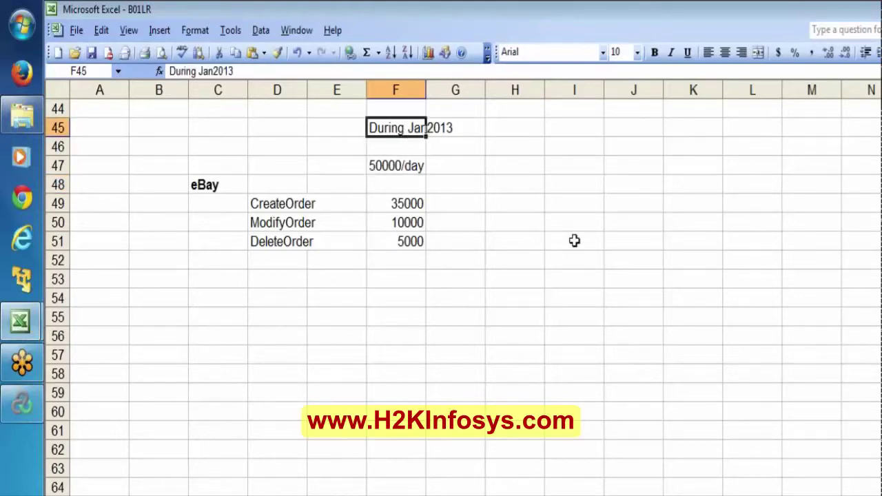
pyautogui.press('Down')
pyautogui.press('Down')
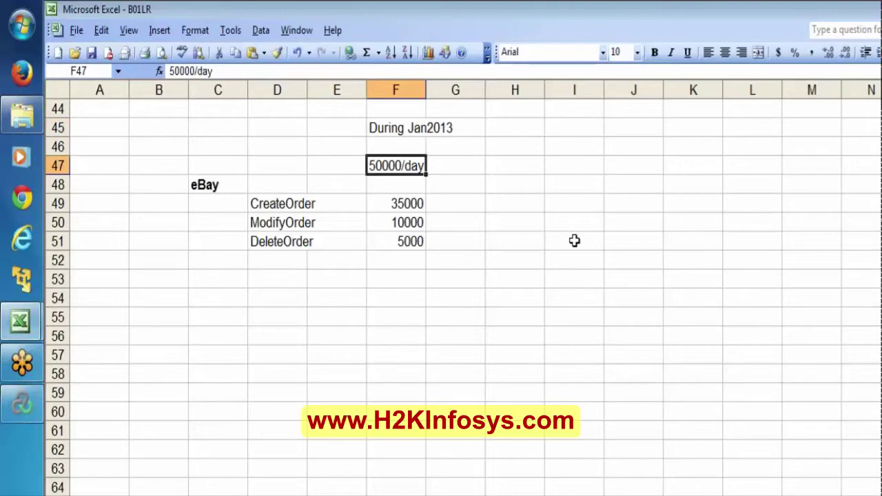
pyautogui.press('Down')
pyautogui.press('Down')
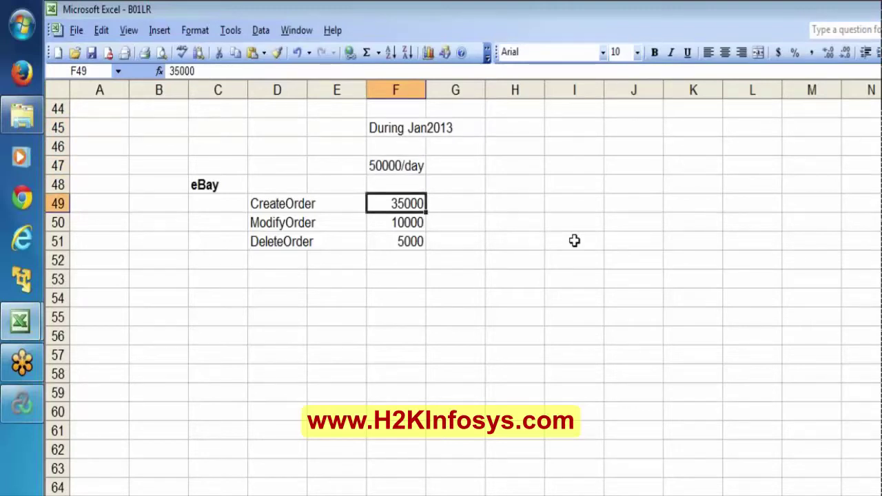
pyautogui.hotkey('shift', 'Down')
pyautogui.hotkey('shift', 'Down')
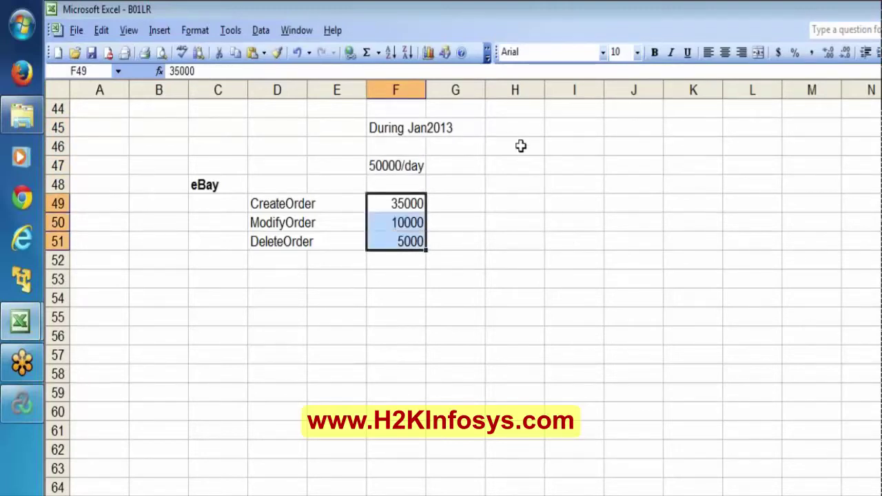
# Step: Label H45 'Jan2014' and enter a 100000 total and 70000 for CreateOrder
pyautogui.click(514, 128)
pyautogui.write('Ja')
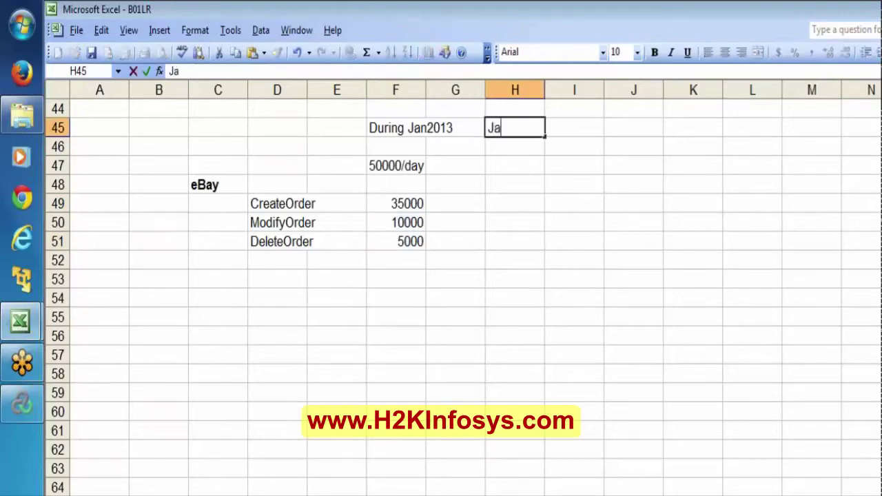
pyautogui.write('n2014')
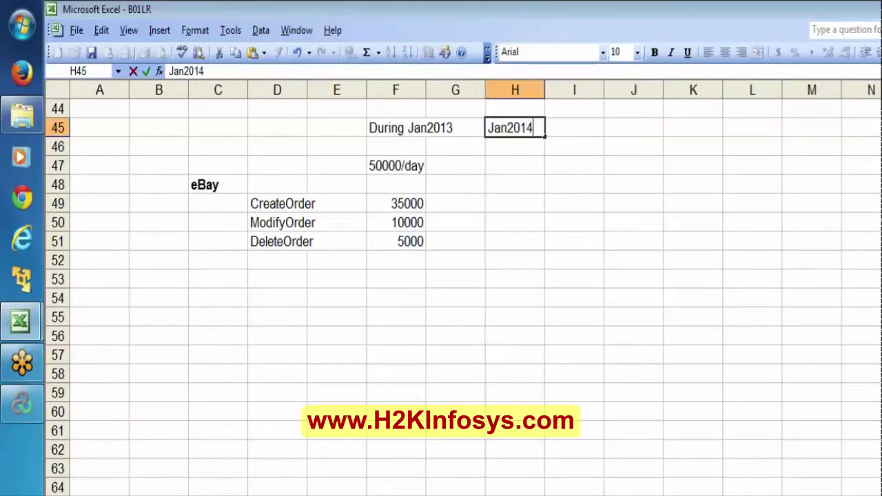
pyautogui.press('Return')
pyautogui.press('Return')
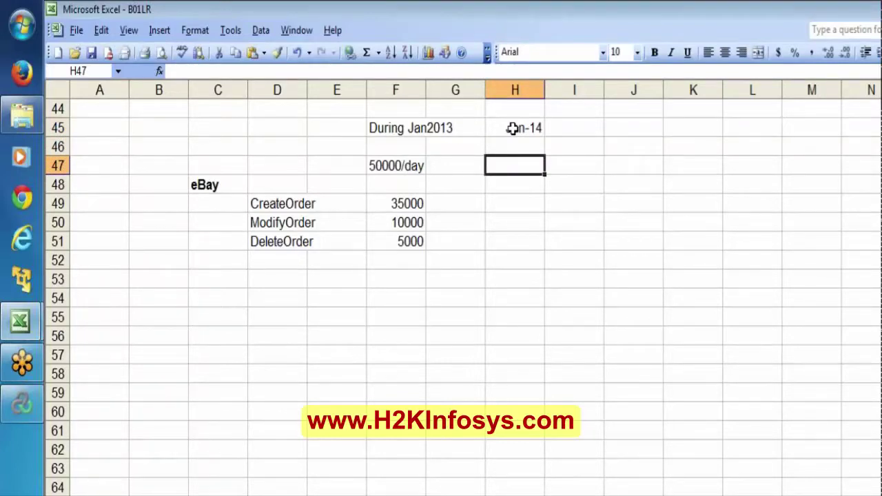
pyautogui.write('1000')
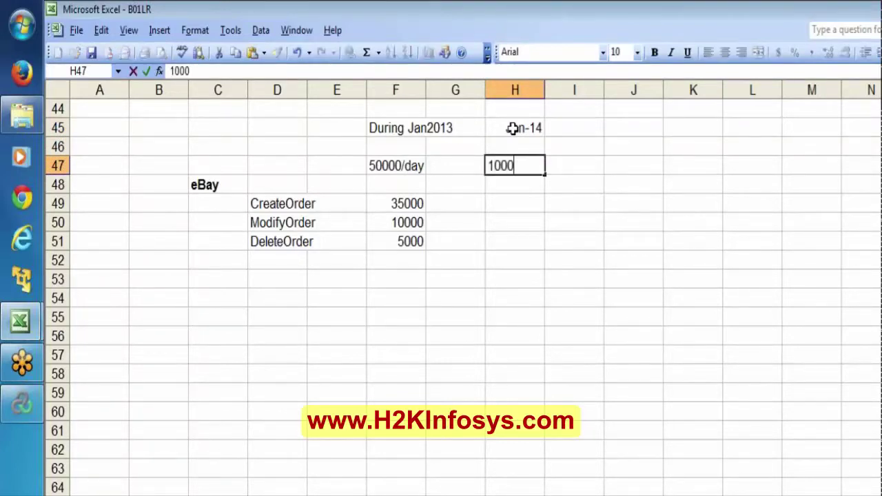
pyautogui.write('00')
pyautogui.press('Return')
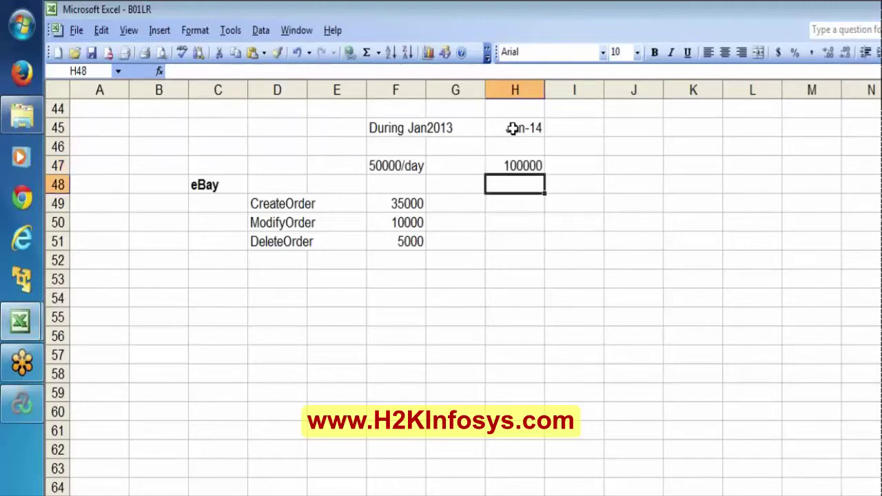
pyautogui.press('Return')
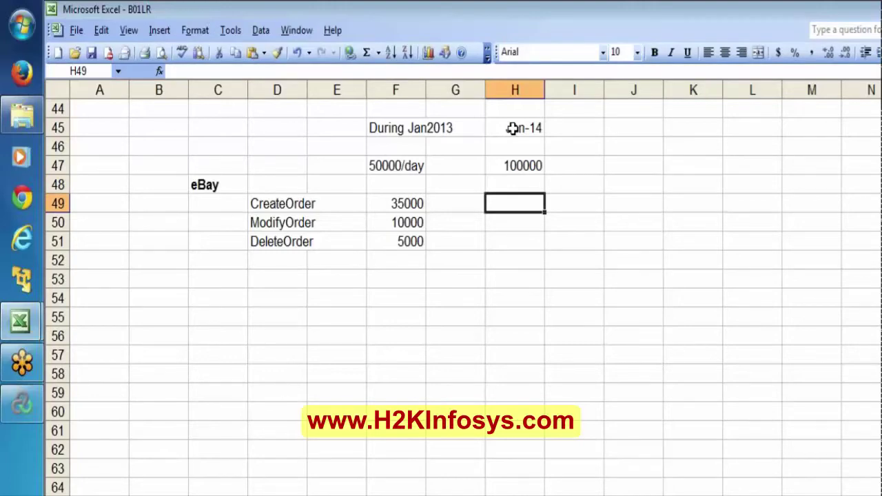
pyautogui.write('70000')
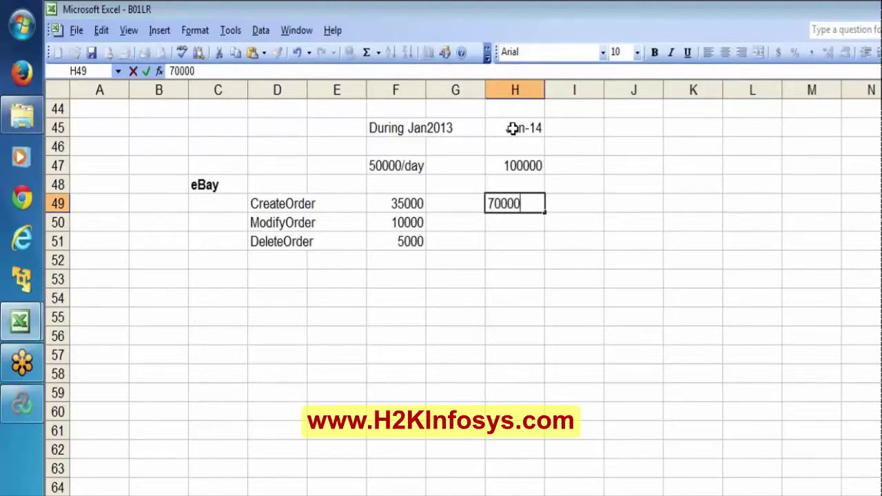
pyautogui.press('Return')
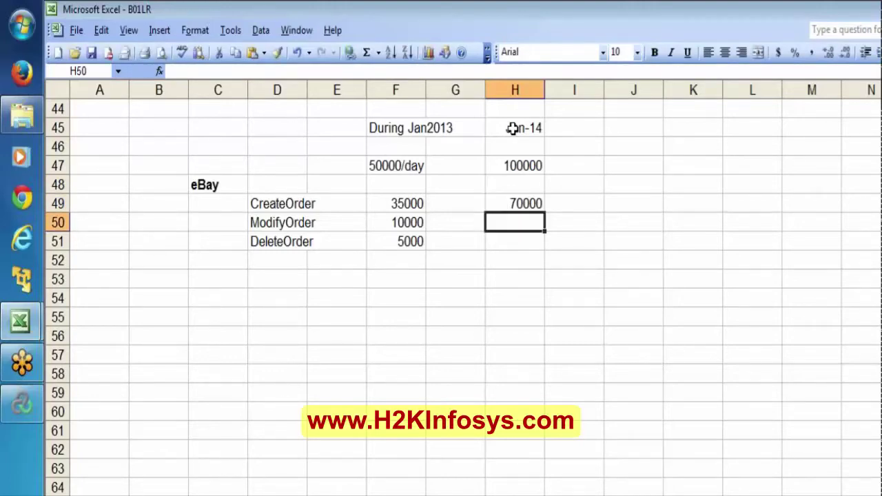
# Step: Enter 20000 for ModifyOrder and 10000 for DeleteOrder, then select the 50000/day total
pyautogui.write('20000')
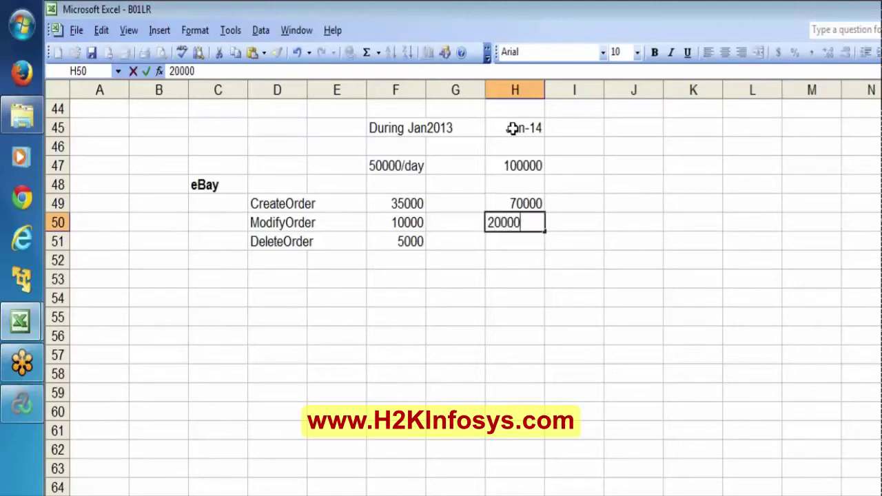
pyautogui.press('Return')
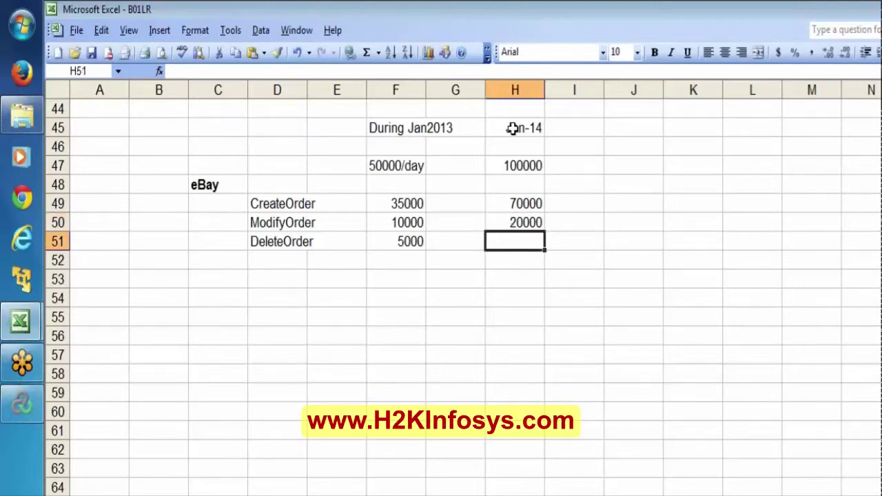
pyautogui.write('10000')
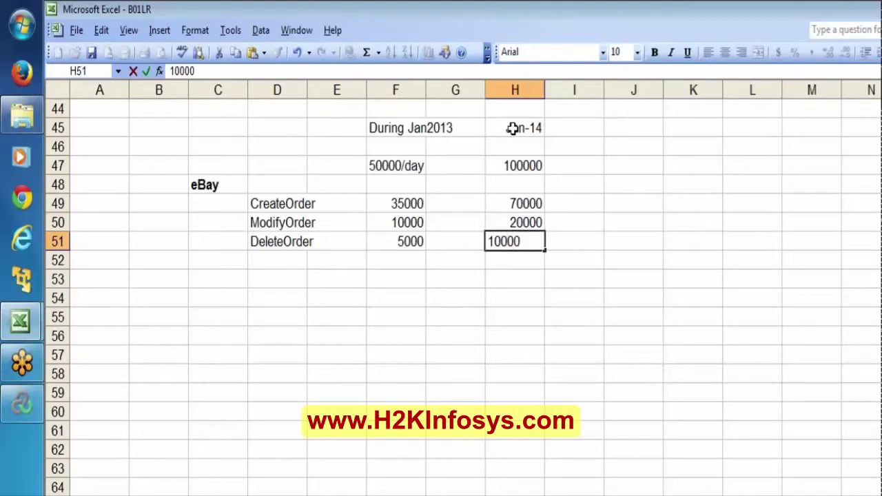
pyautogui.press('Return')
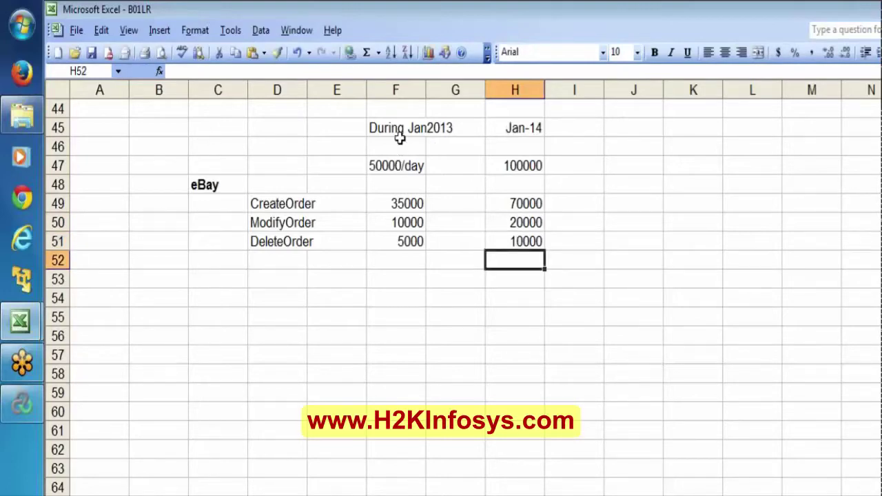
pyautogui.click(397, 163)
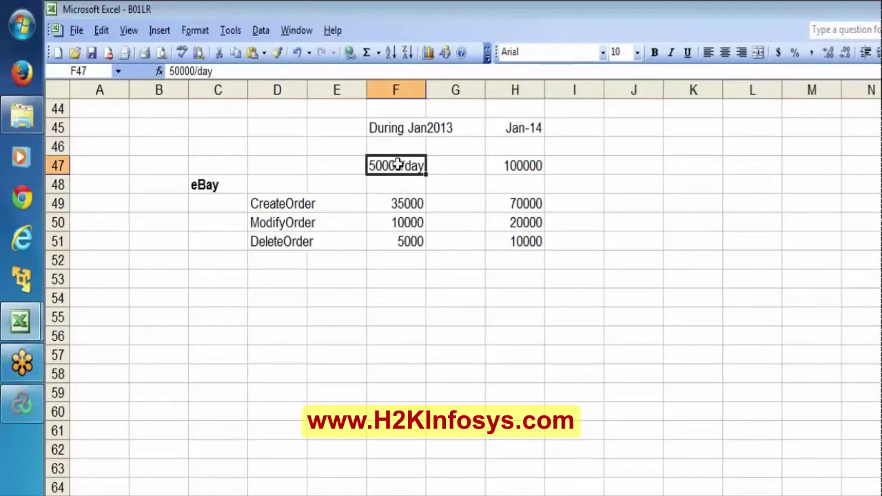
pyautogui.click(523, 166)
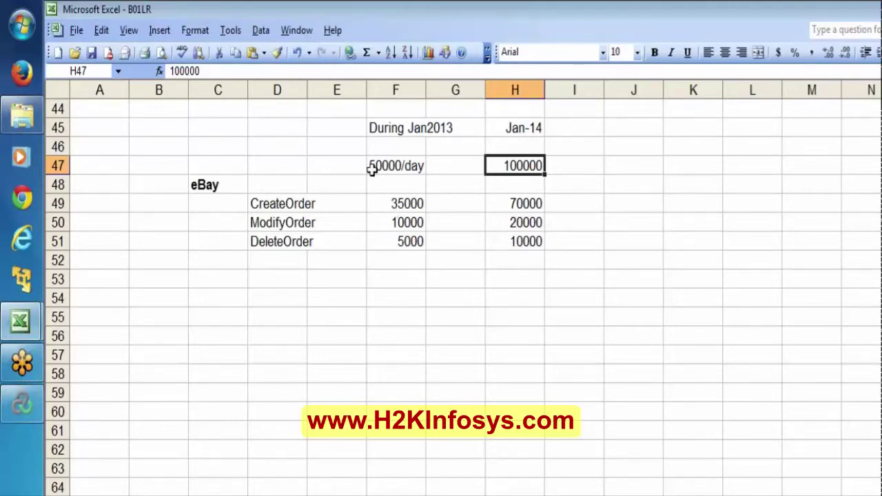
pyautogui.click(400, 166)
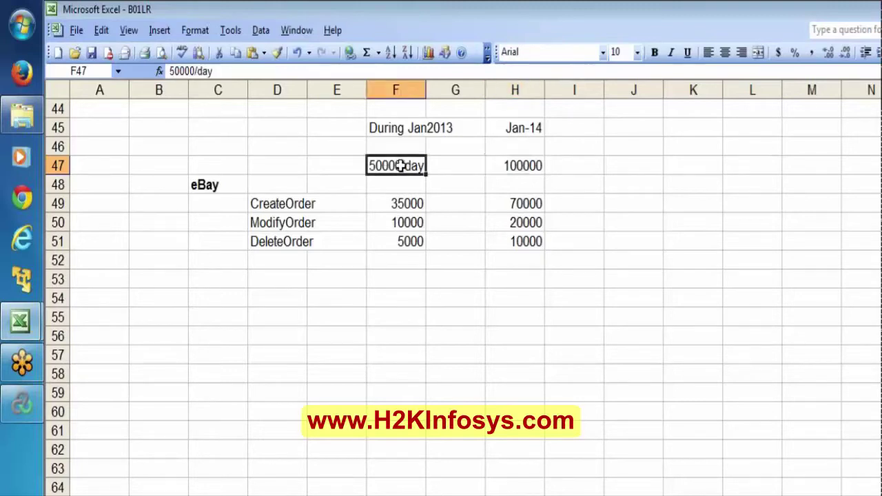
pyautogui.click(401, 201)
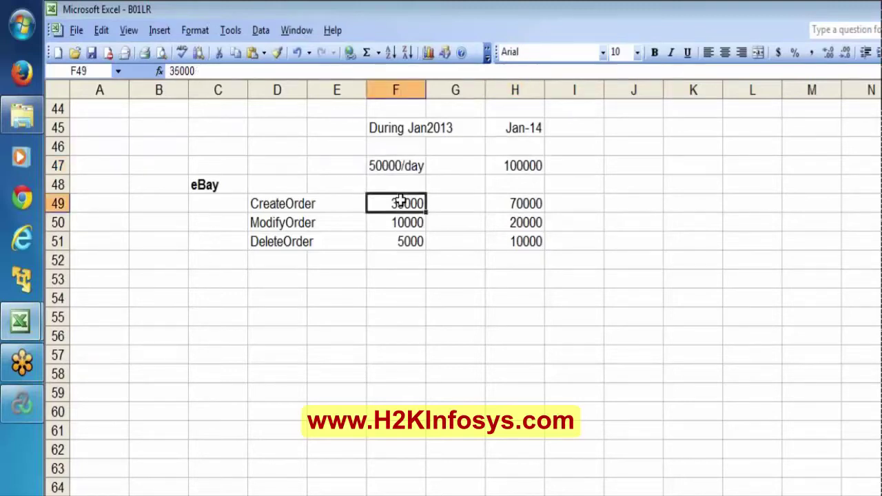
pyautogui.hotkey('shift', 'Down')
pyautogui.hotkey('shift', 'Down')
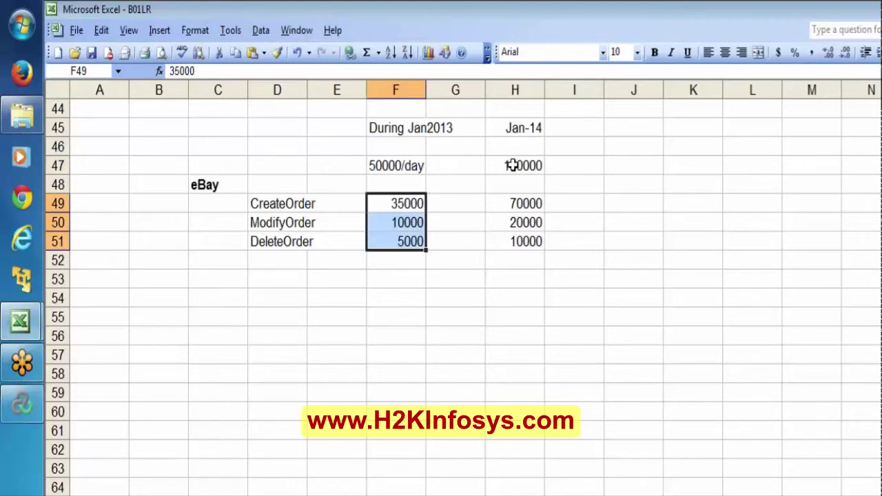
pyautogui.click(514, 166)
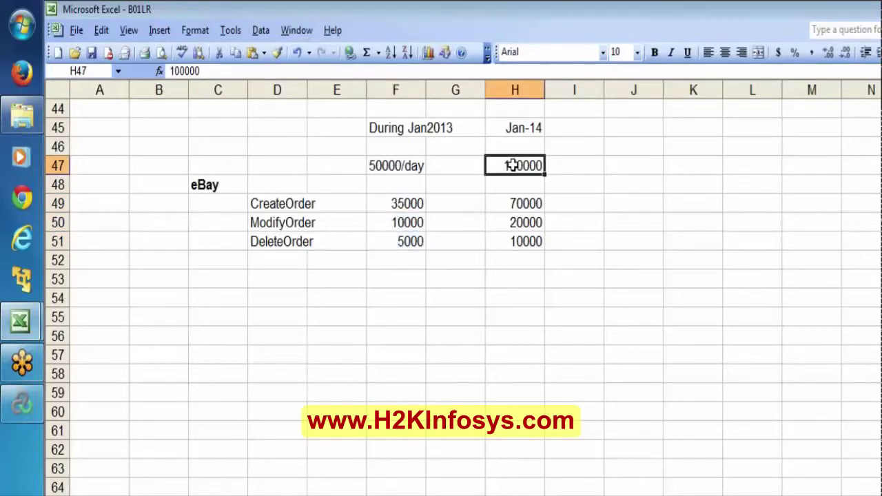
pyautogui.press('Down')
pyautogui.press('Down')
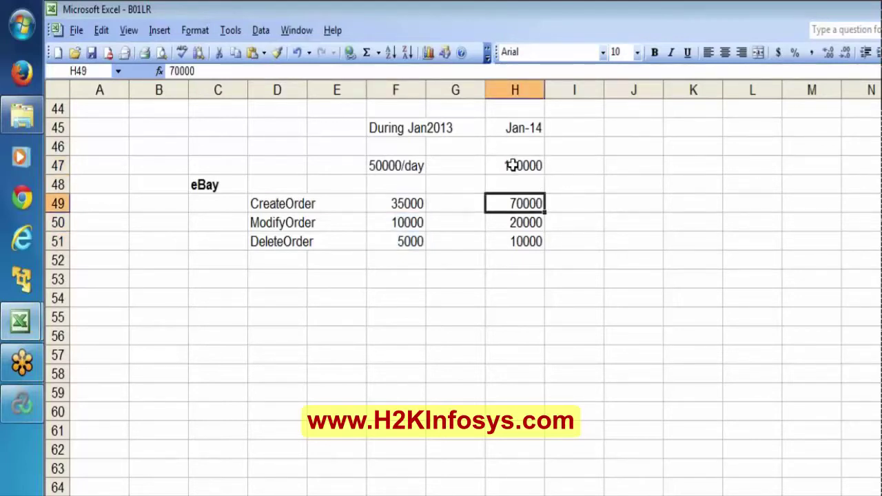
pyautogui.keyDown('shift'); pyautogui.click(527, 251); pyautogui.keyUp('shift')
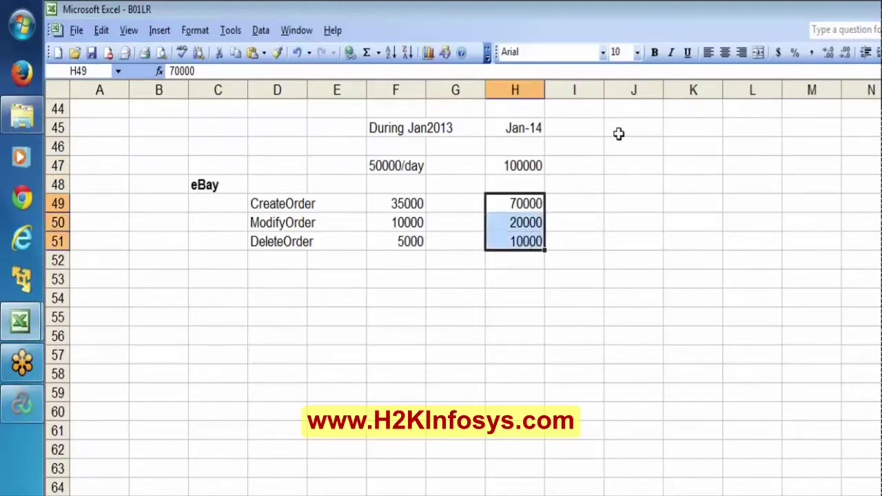
pyautogui.click(618, 133)
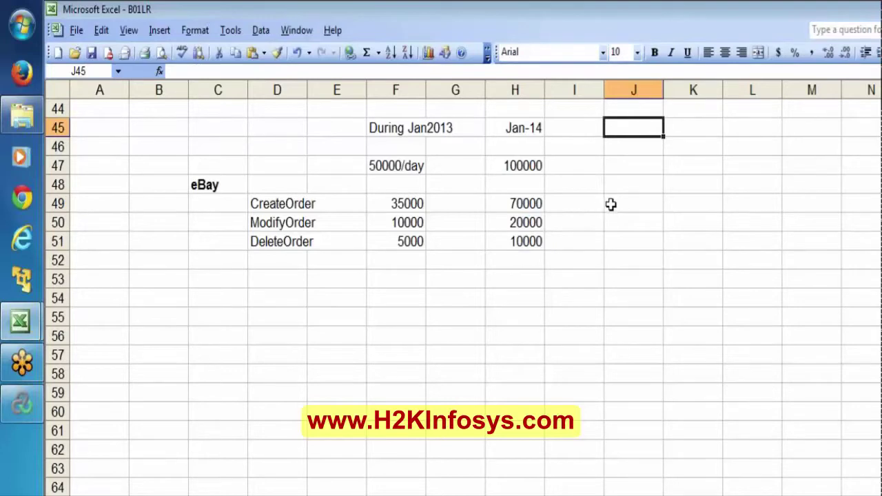
# Step: Enter 70%, 20% and 10% in J49:J51 and select the three percentages
pyautogui.click(611, 202)
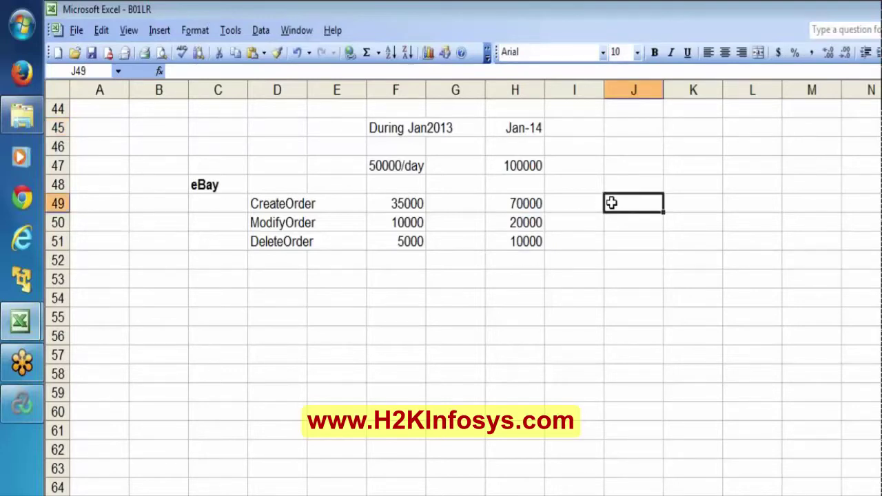
pyautogui.write('70%')
pyautogui.press('Return')
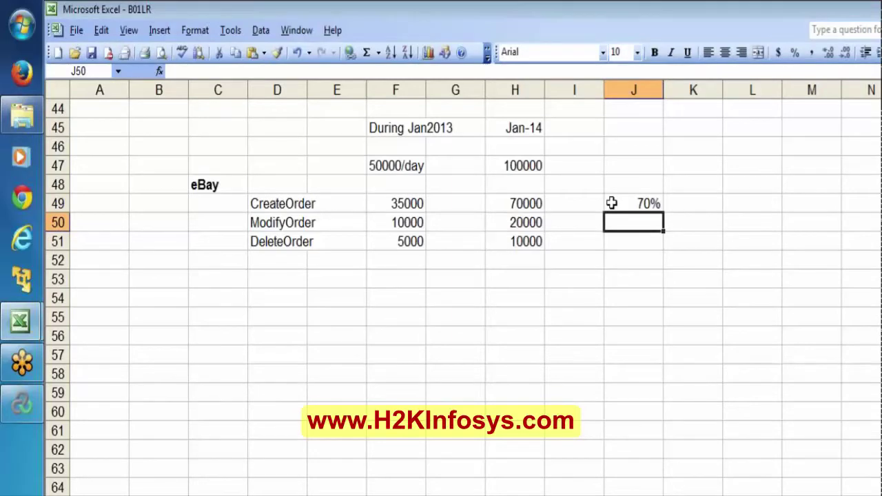
pyautogui.write('20%')
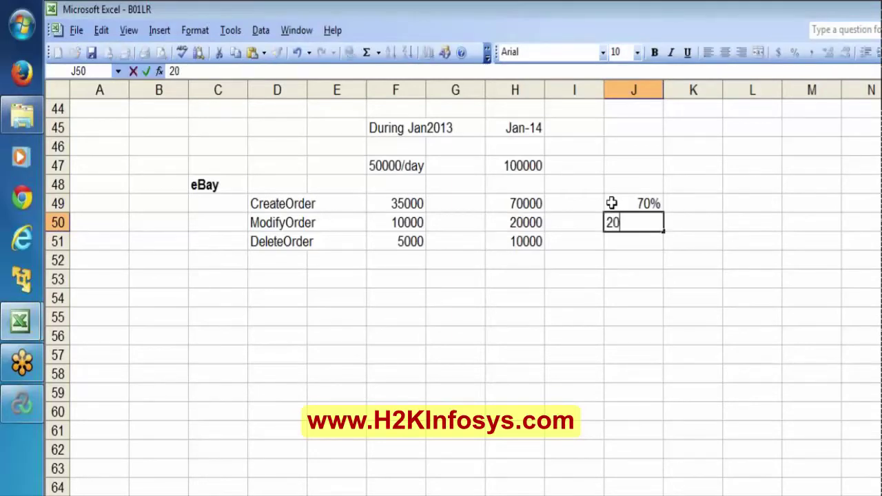
pyautogui.press('Return')
pyautogui.write('10%')
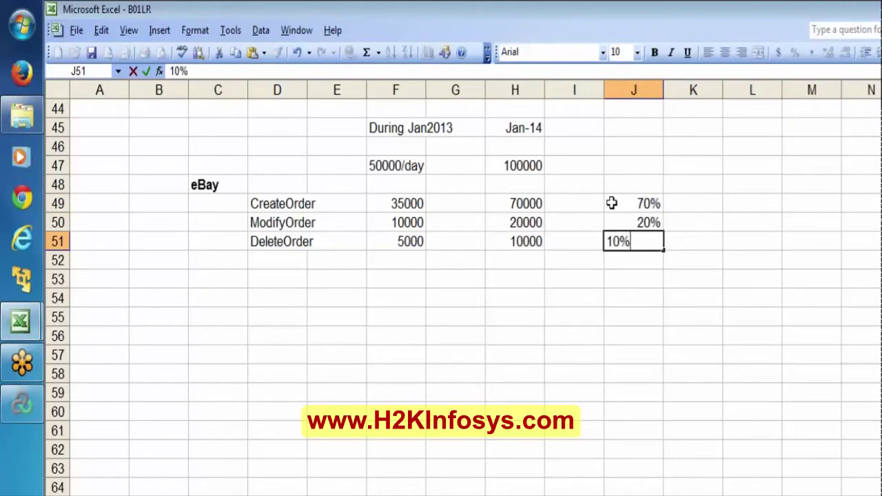
pyautogui.press('Return')
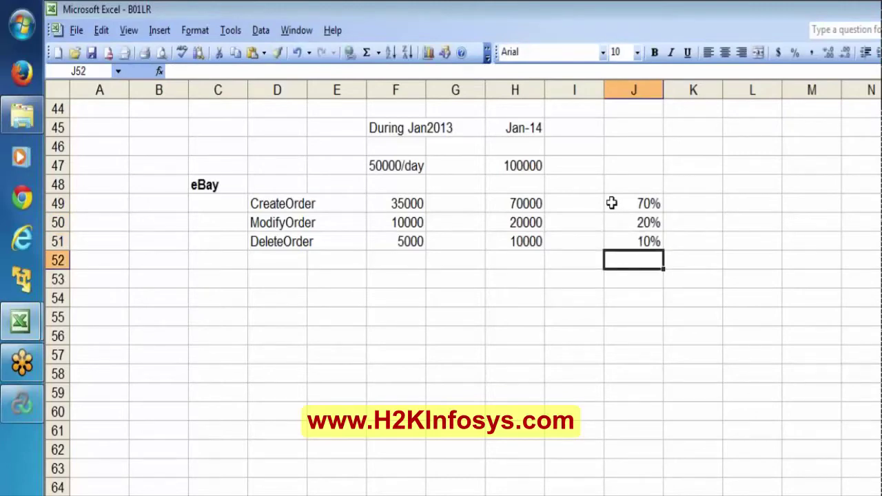
pyautogui.press('Up')
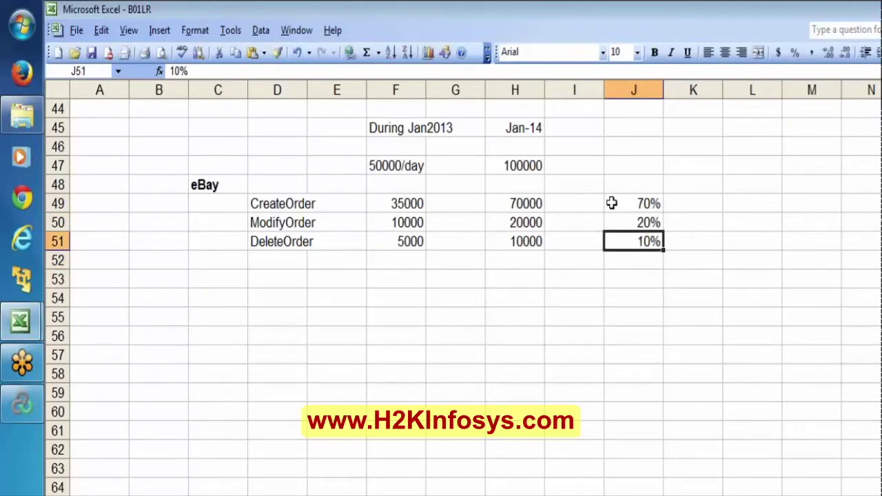
pyautogui.hotkey('shift', 'Up')
pyautogui.hotkey('shift', 'Up')
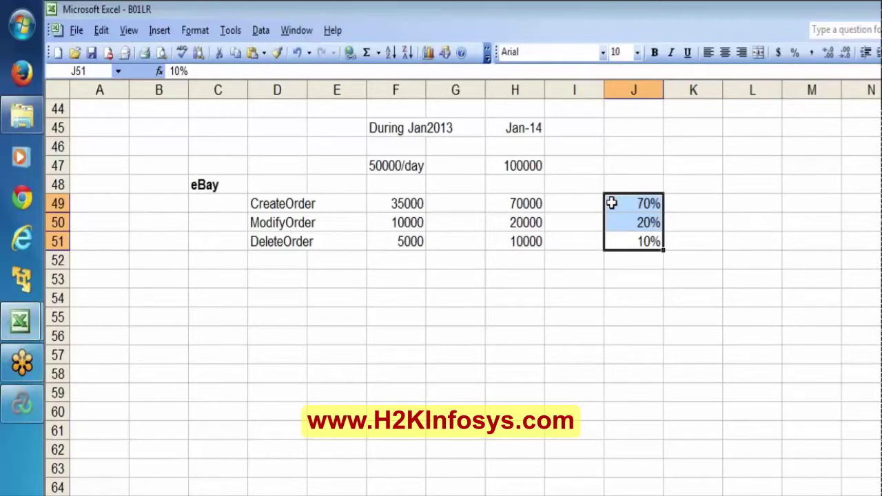
# Step: Highlight the 50000/day total and the three order names, then select J47
pyautogui.click(384, 163)
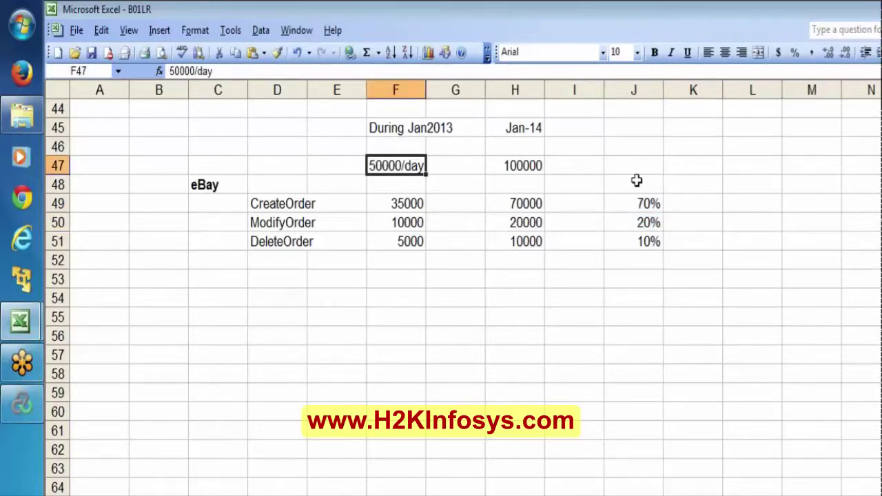
pyautogui.click(268, 199)
pyautogui.hotkey('shift', 'Down')
pyautogui.hotkey('shift', 'Down')
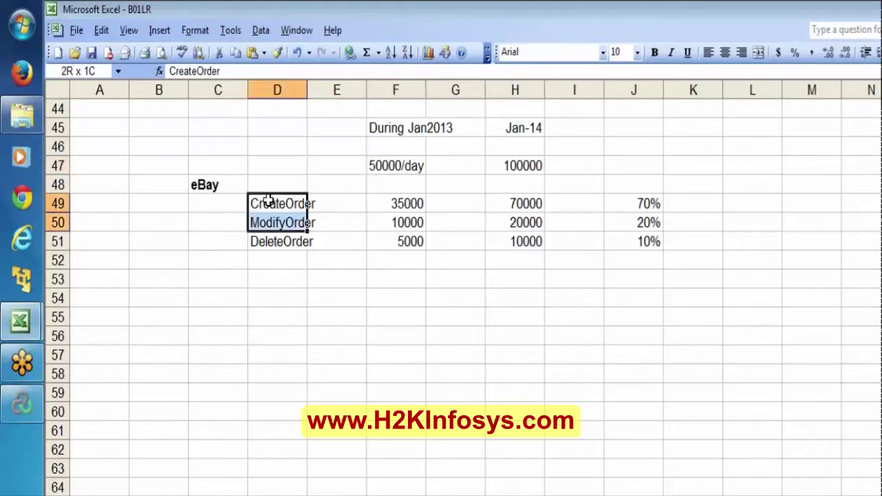
pyautogui.click(639, 160)
# Step: Enter daily totals 50000 in J47 and 100000 in K47
pyautogui.write('5')
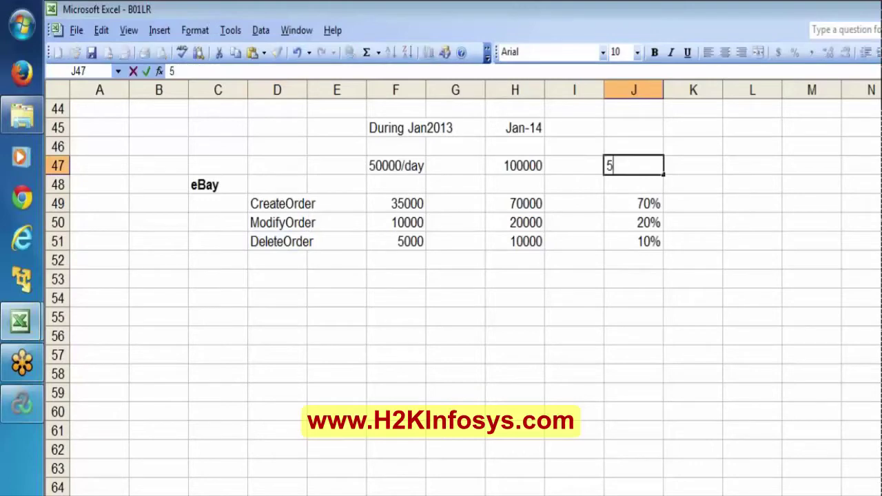
pyautogui.write('00000')
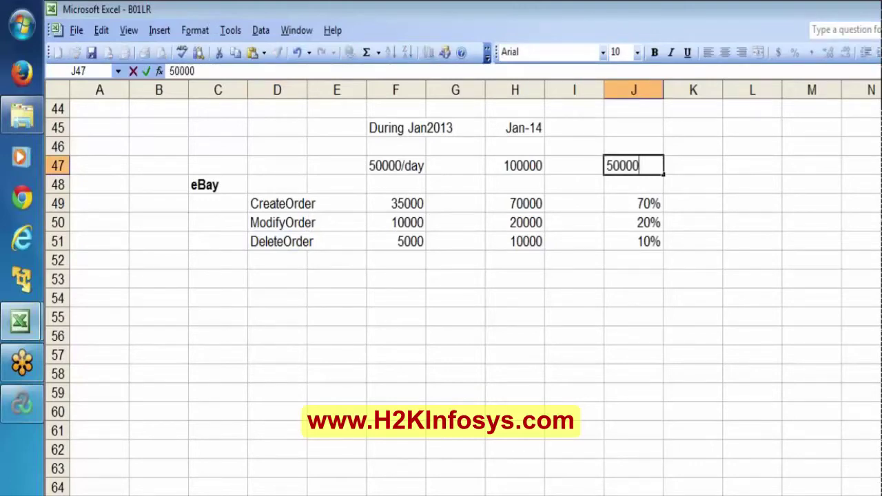
pyautogui.press('Tab')
pyautogui.write('10000')
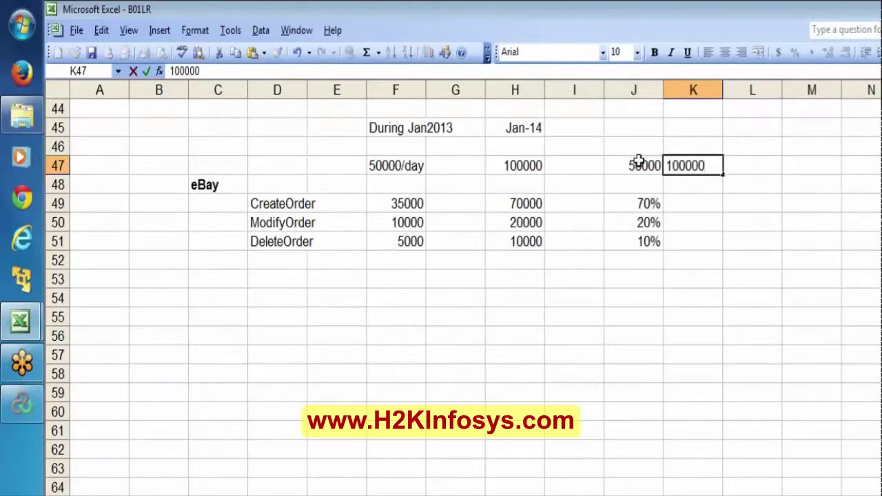
pyautogui.press('Return')
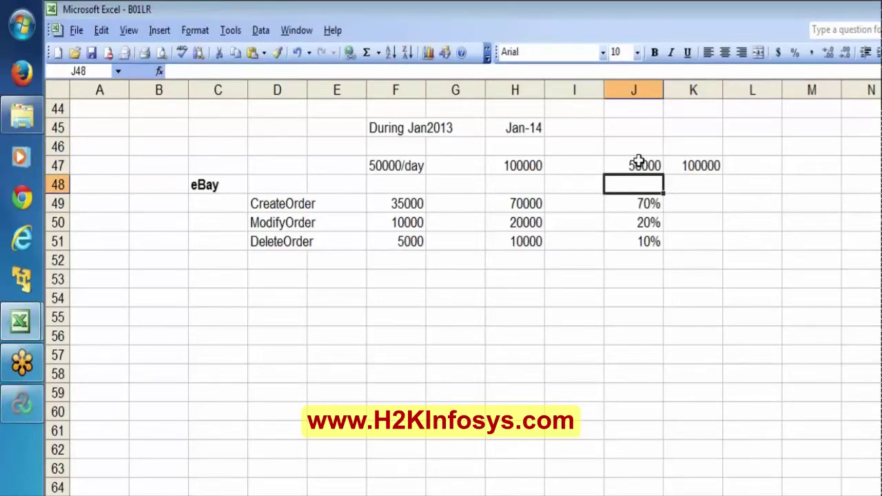
# Step: Select the J49:J51 percentages and the 50000 daily total in J47
pyautogui.press('Down')
pyautogui.hotkey('shift', 'Down')
pyautogui.hotkey('shift', 'Down')
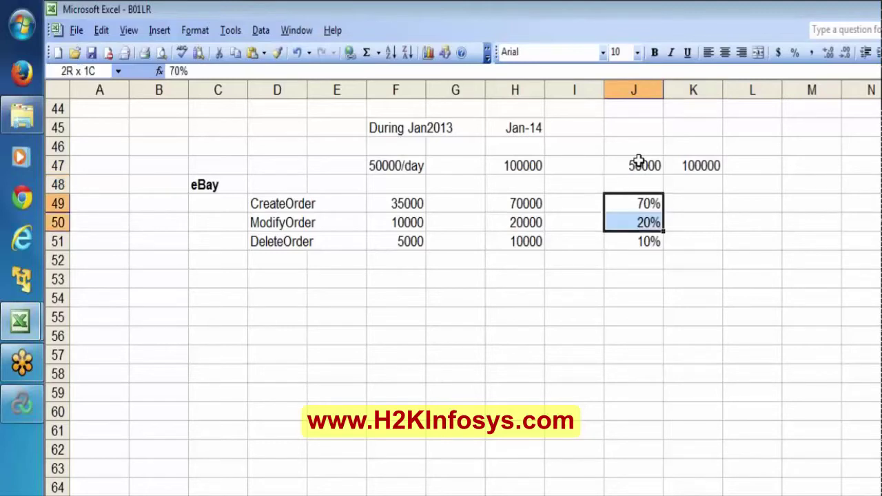
pyautogui.click(638, 162)
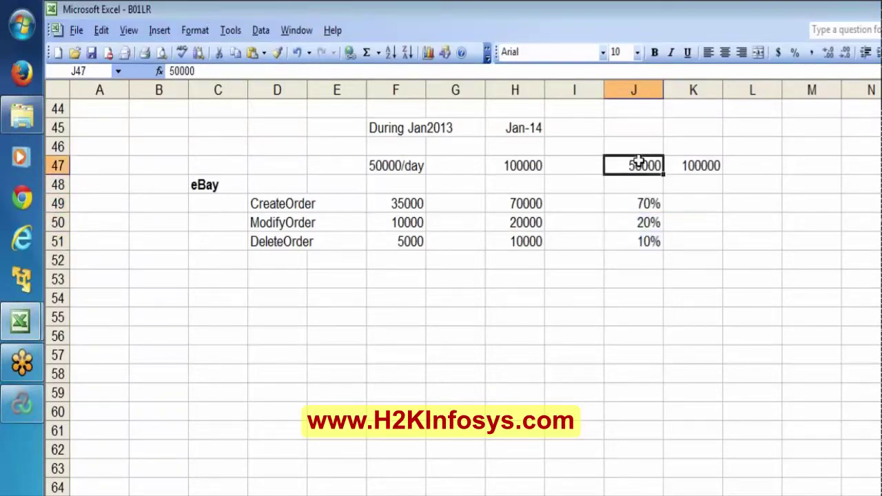
pyautogui.click(634, 203)
pyautogui.hotkey('shift', 'Down')
pyautogui.hotkey('shift', 'Down')
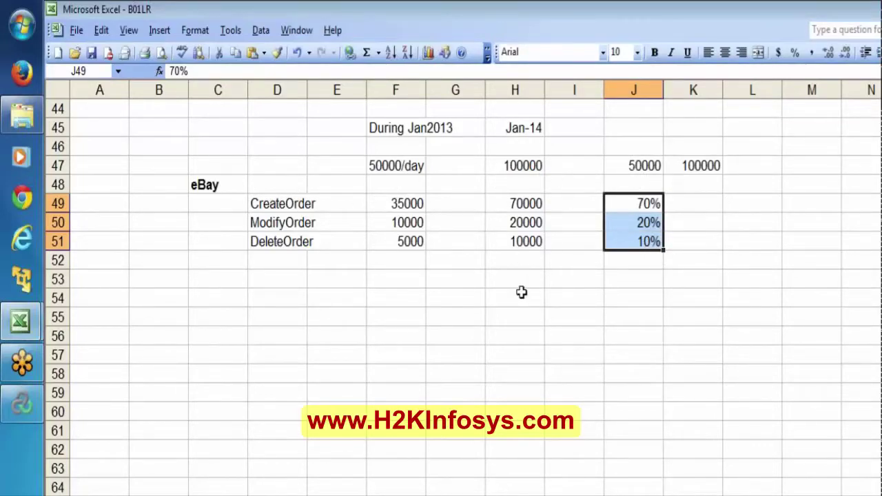
pyautogui.click(642, 159)
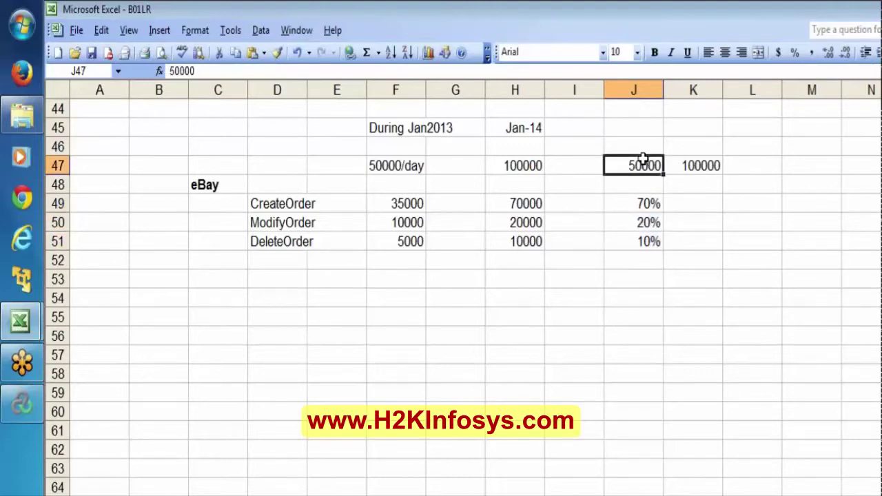
# Step: In the Controller scenario, change ebaybookorder's share from 50 to 70 percent
pyautogui.click(21, 406)
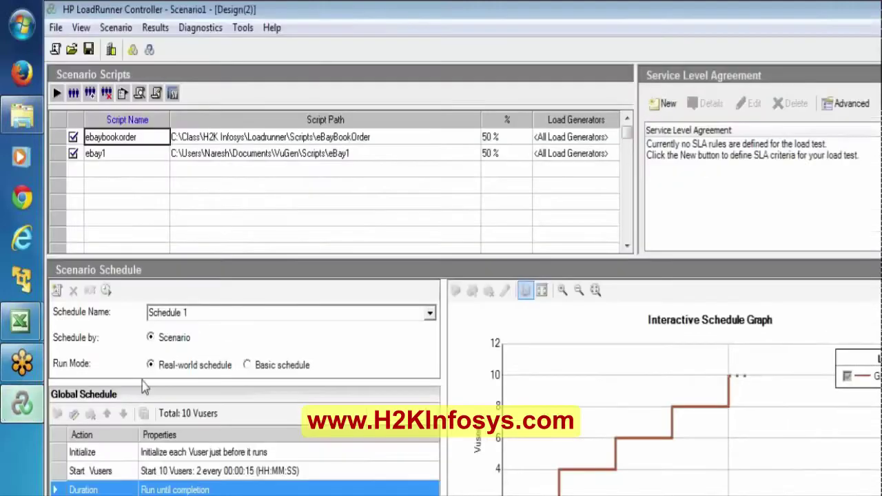
pyautogui.click(166, 471)
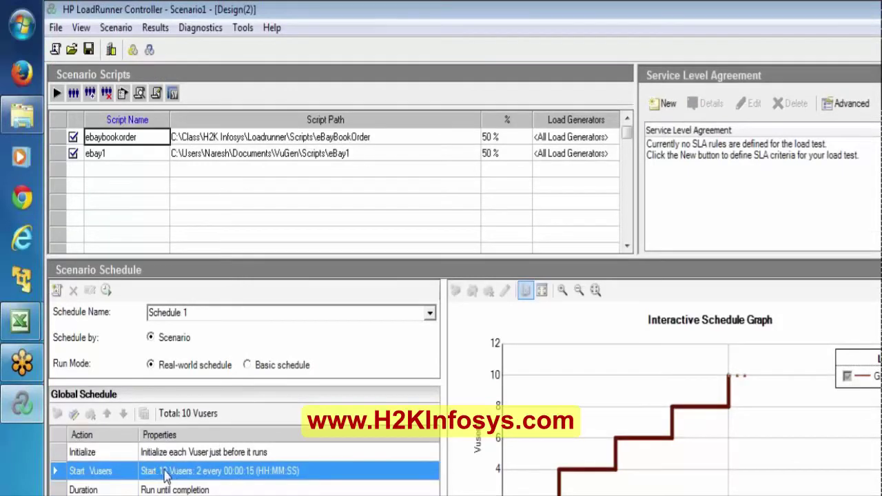
pyautogui.click(494, 136)
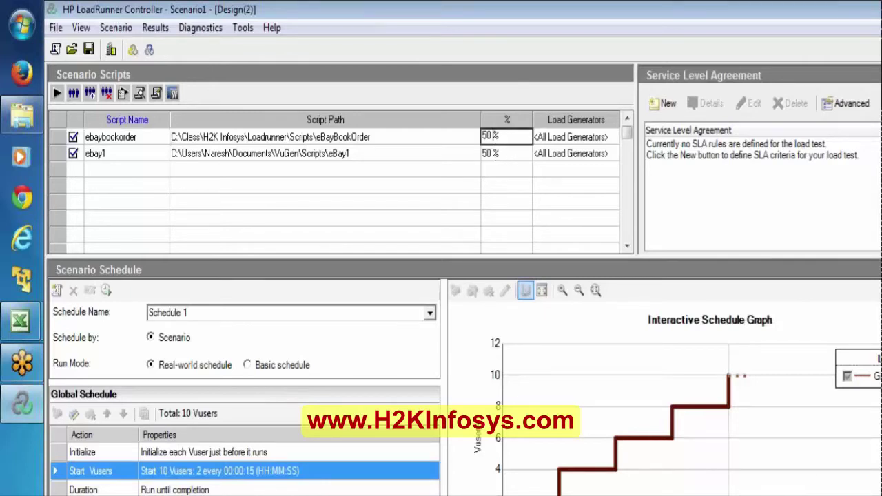
pyautogui.press('BackSpace')
pyautogui.press('BackSpace')
pyautogui.write('70')
pyautogui.press('Return')
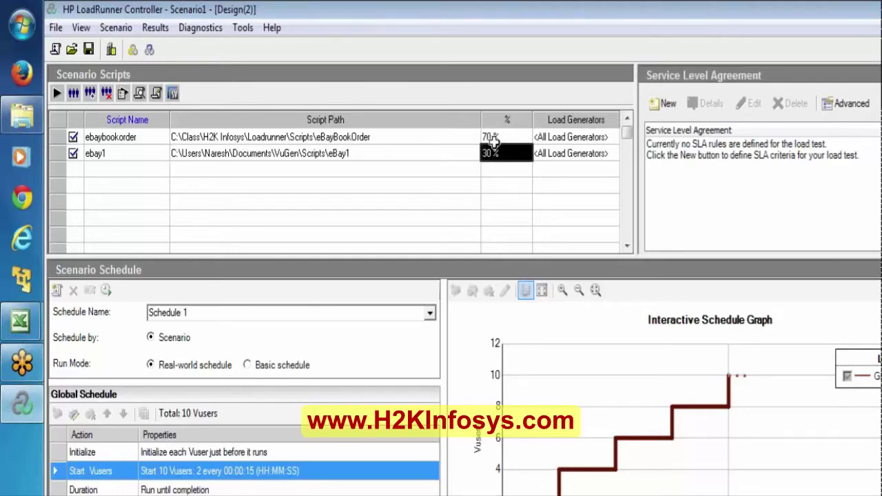
# Step: Verify ebaybookorder shows 70% and ebay1 30%, selecting each script row
pyautogui.click(491, 136)
pyautogui.click(491, 150)
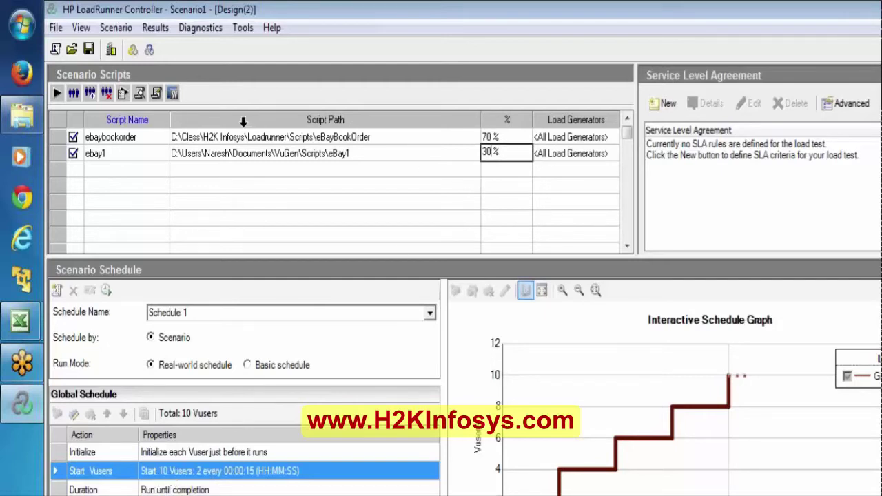
pyautogui.click(54, 136)
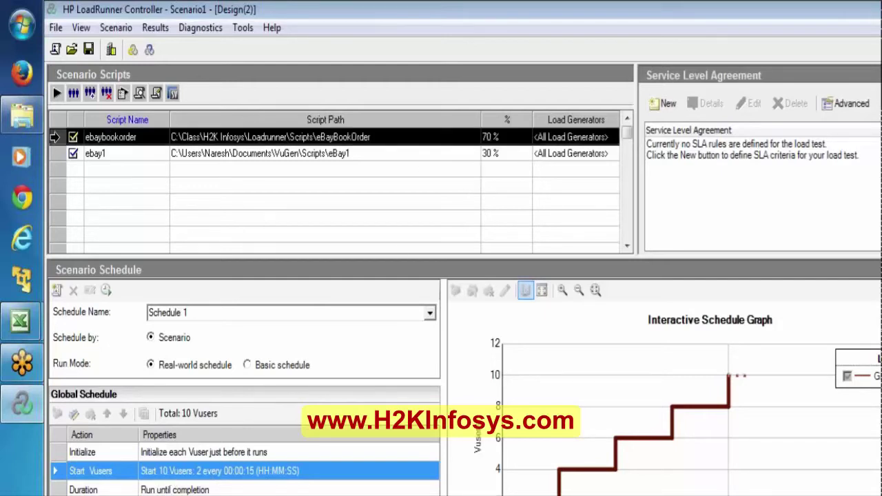
pyautogui.click(54, 153)
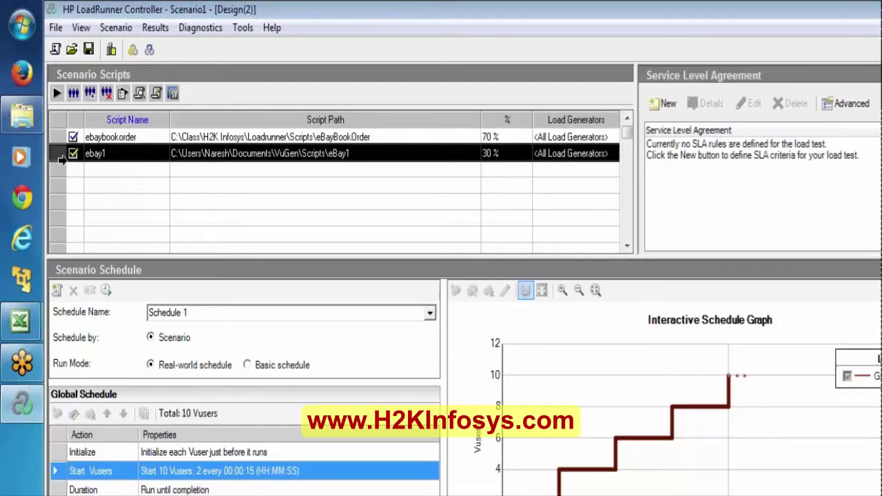
pyautogui.click(56, 136)
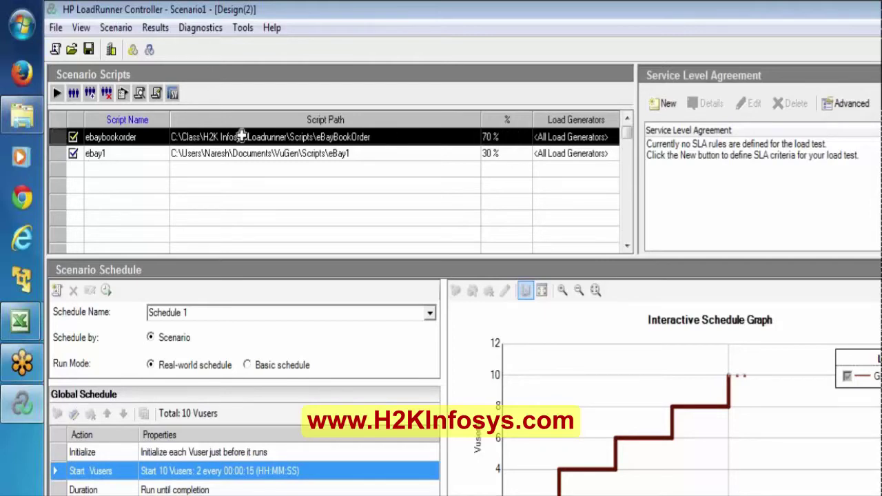
pyautogui.click(51, 150)
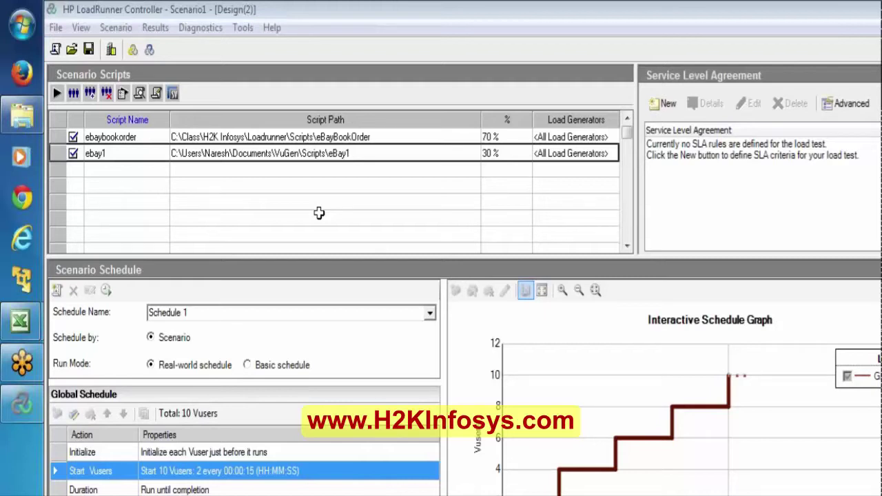
pyautogui.moveTo(4, 328)
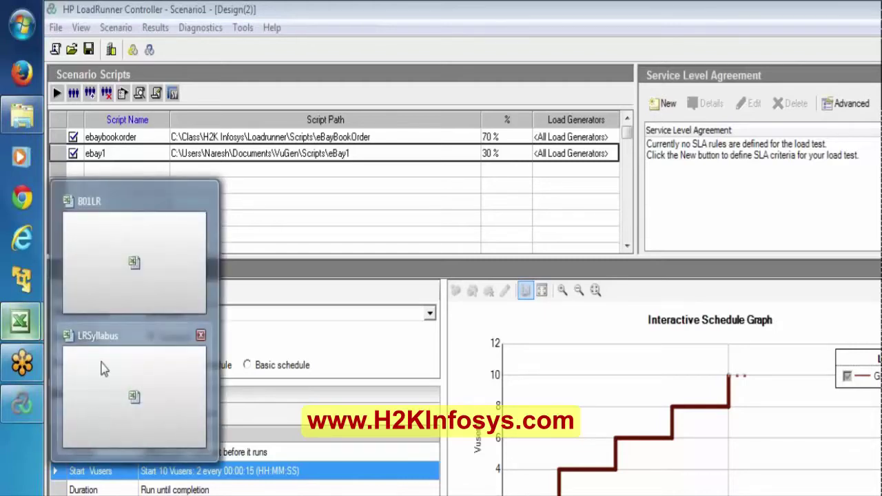
# Step: Bring up B01LR and highlight rows 49–51, percentages J49:J51 and order names D49:D51
pyautogui.click(105, 279)
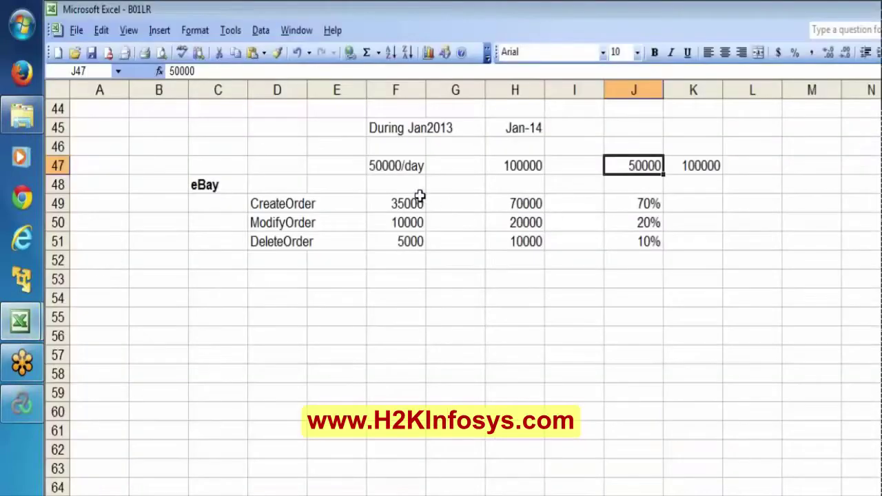
pyautogui.click(50, 204)
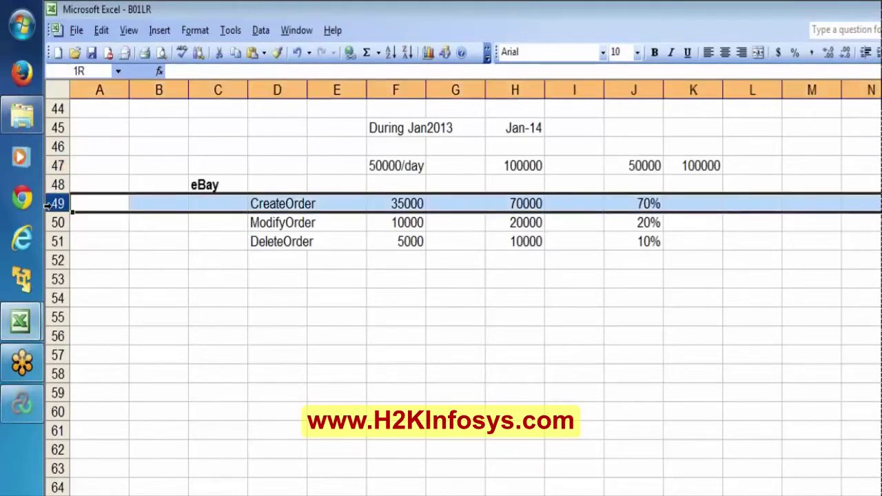
pyautogui.hotkey('shift', 'Down')
pyautogui.hotkey('shift', 'Down')
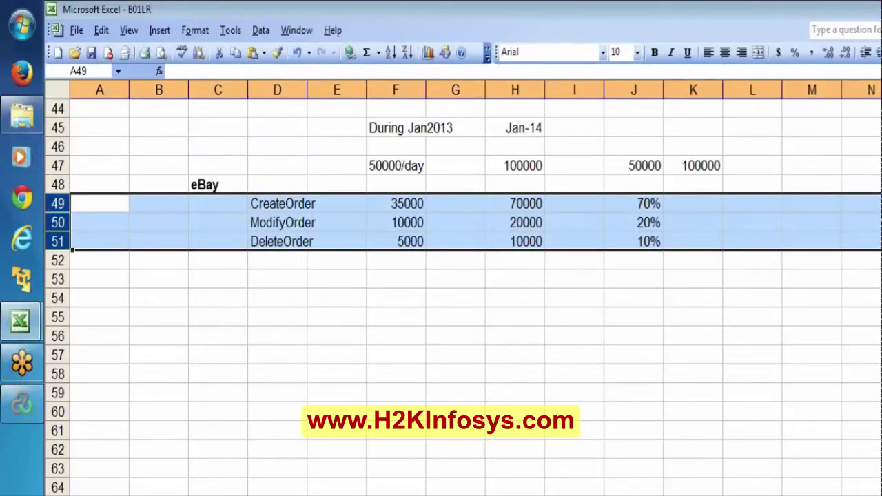
pyautogui.click(635, 159)
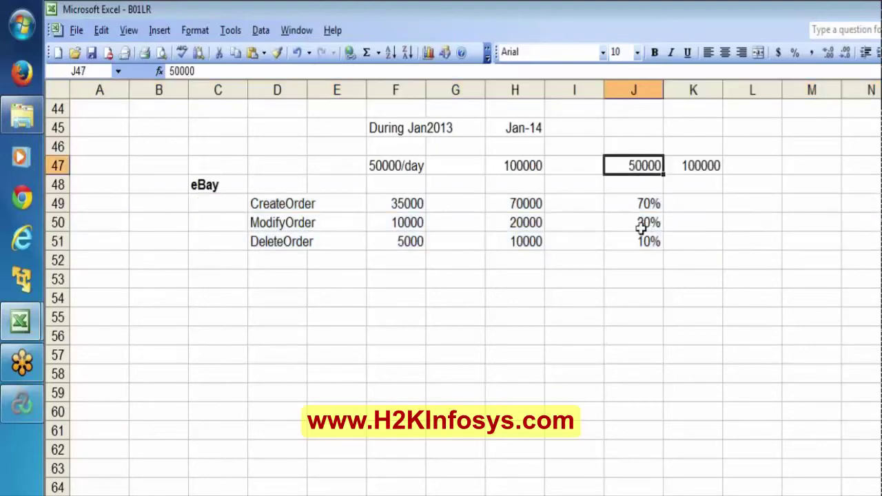
pyautogui.click(624, 203)
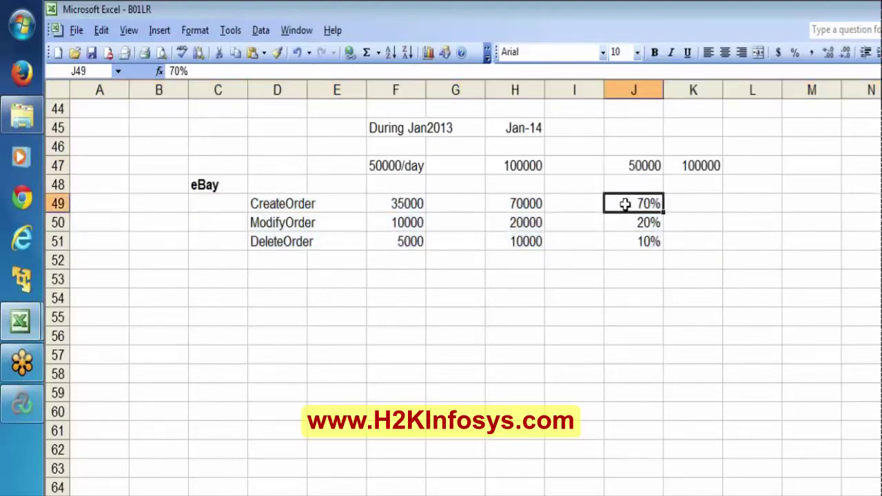
pyautogui.hotkey('shift', 'Down')
pyautogui.hotkey('shift', 'Down')
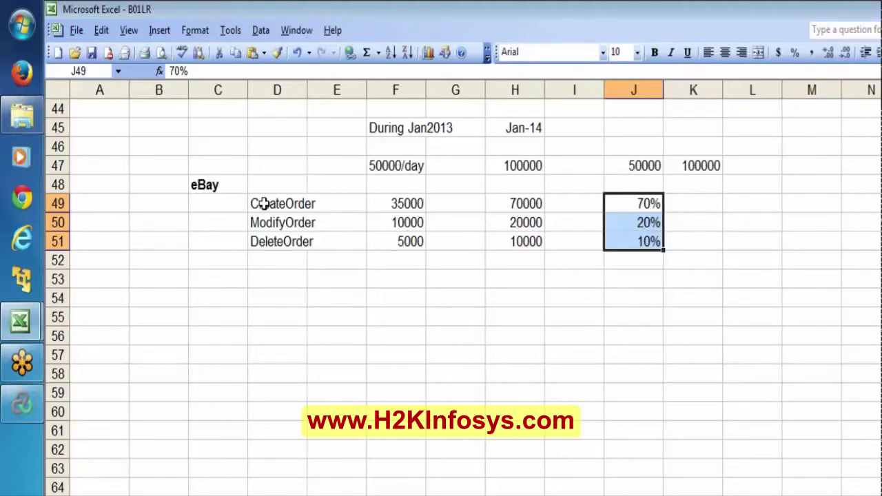
pyautogui.click(264, 204)
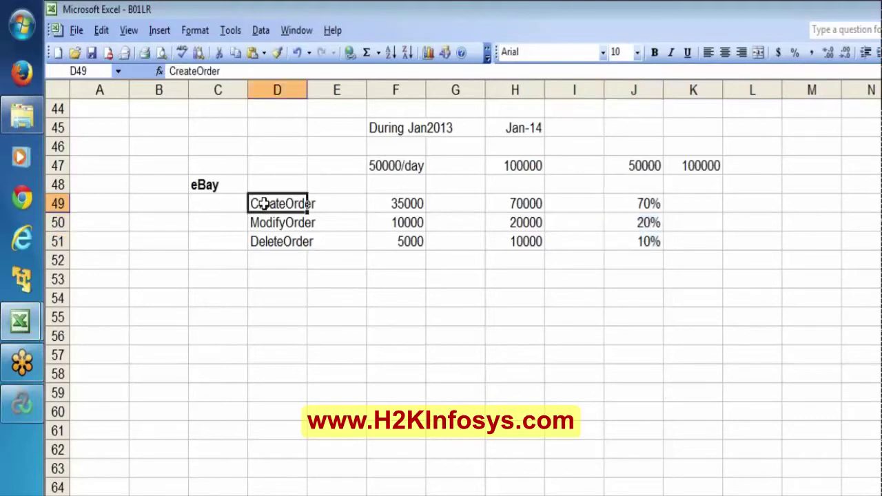
pyautogui.hotkey('shift', 'Down')
pyautogui.hotkey('shift', 'Down')
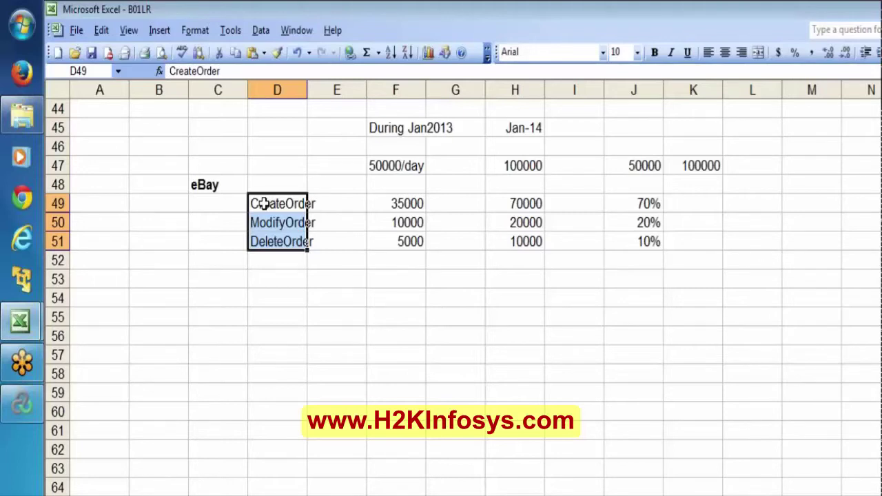
# Step: Find the With Percentage Mode topic at B36 in LRSyllabus, then return to Controller
pyautogui.moveTo(20, 320)
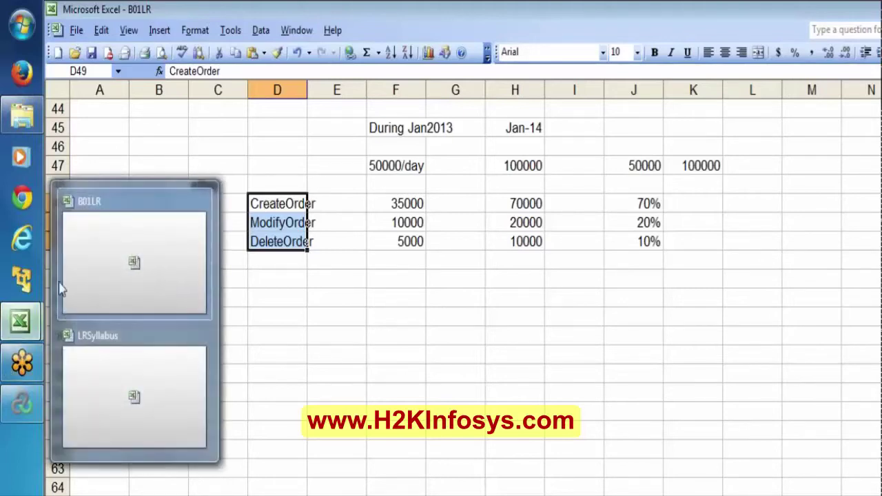
pyautogui.click(101, 293)
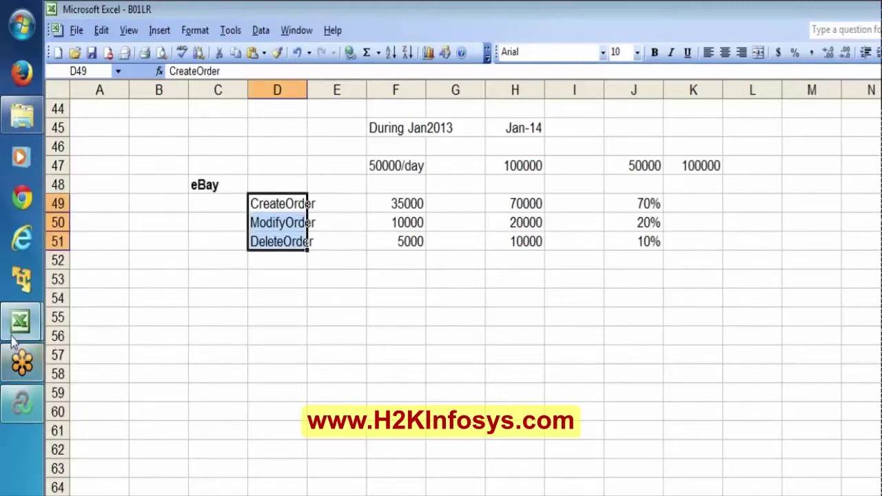
pyautogui.moveTo(14, 341)
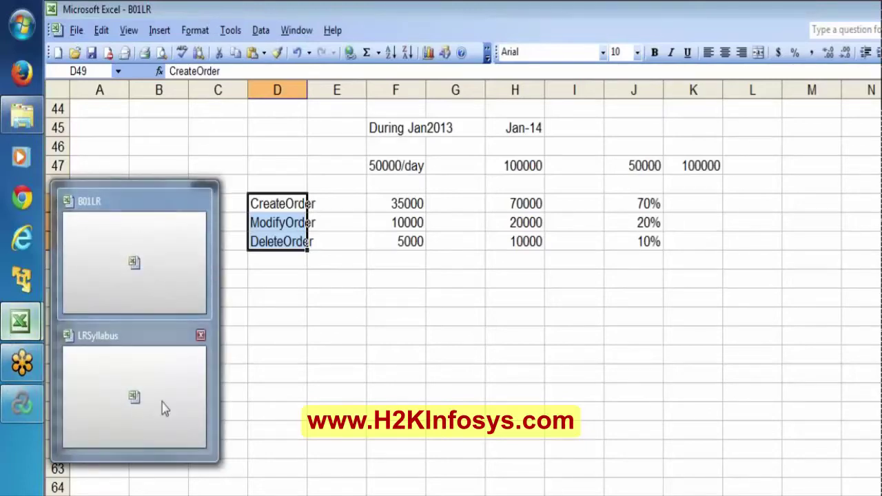
pyautogui.click(162, 403)
pyautogui.press('Up')
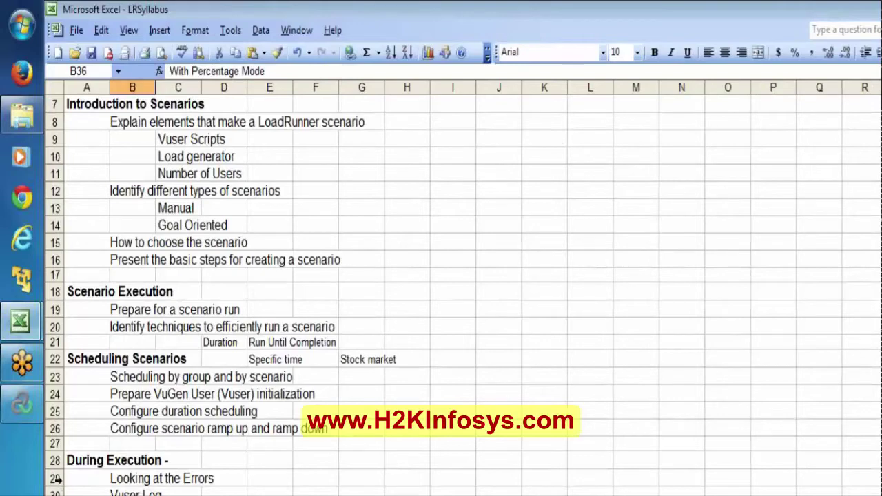
pyautogui.click(20, 403)
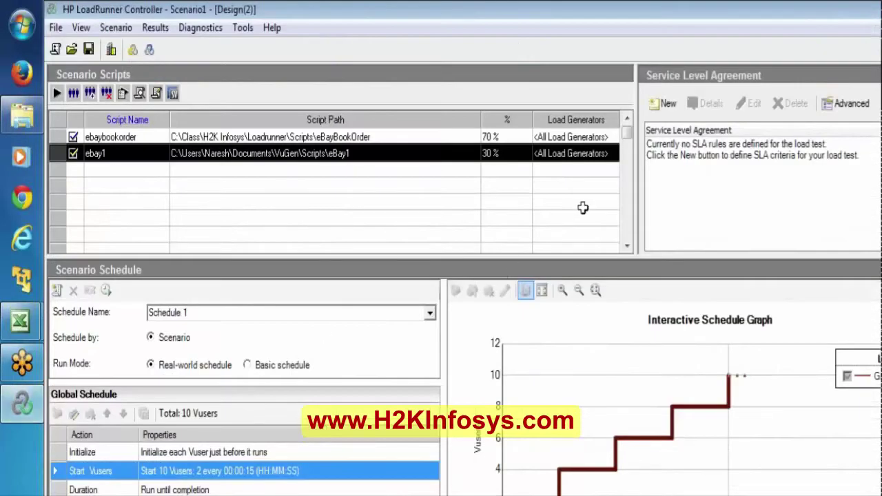
# Step: Start Scenario1, dismiss the Vuser creation and no-load-generator errors, and select ebaybookorder's load generator cell
pyautogui.click(770, 44)
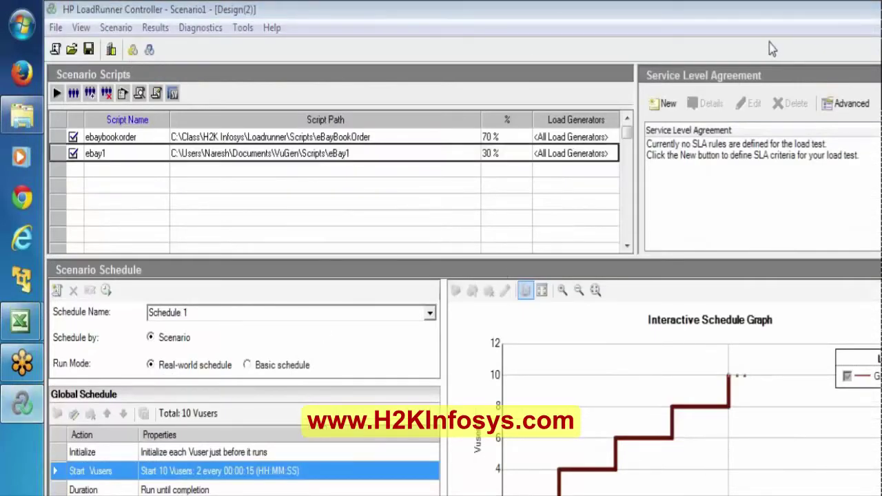
pyautogui.click(73, 95)
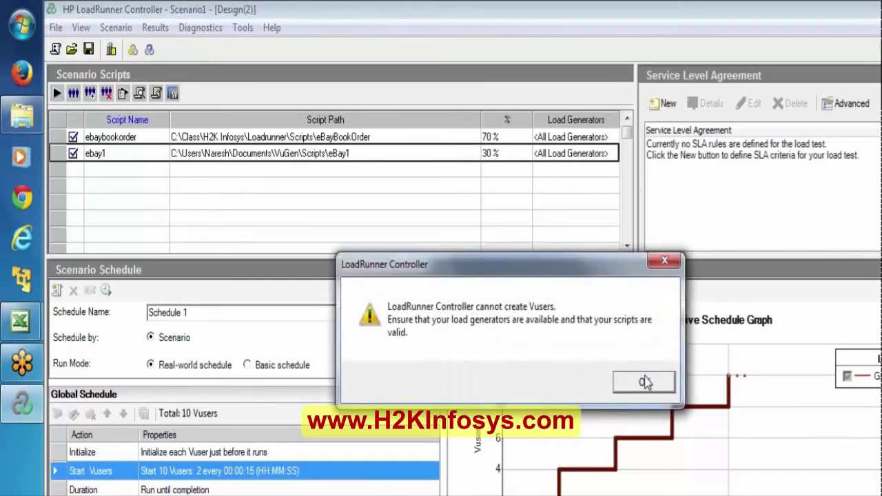
pyautogui.click(645, 382)
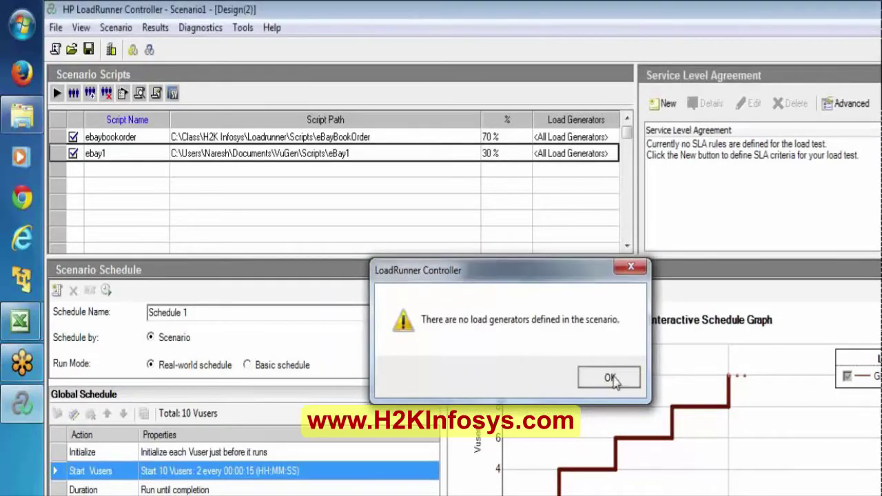
pyautogui.click(612, 380)
pyautogui.click(576, 136)
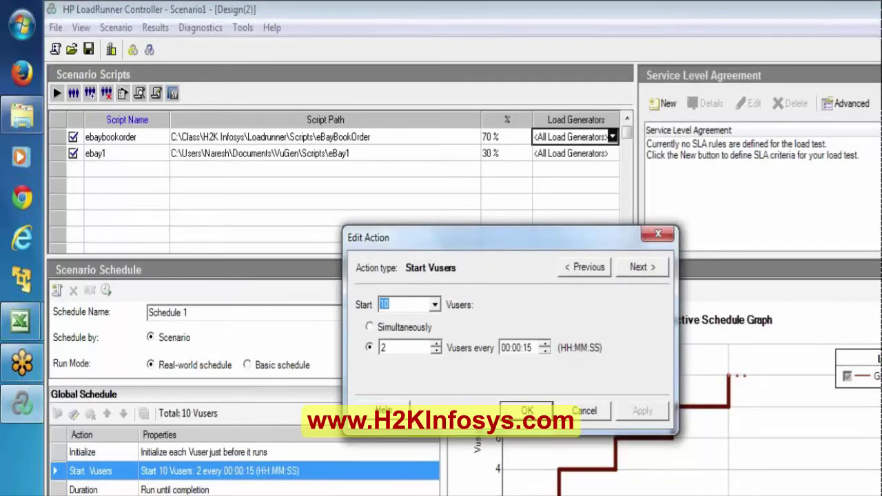
# Step: Add localhost as a new load generator and assign it to ebaybookorder
pyautogui.write('4')
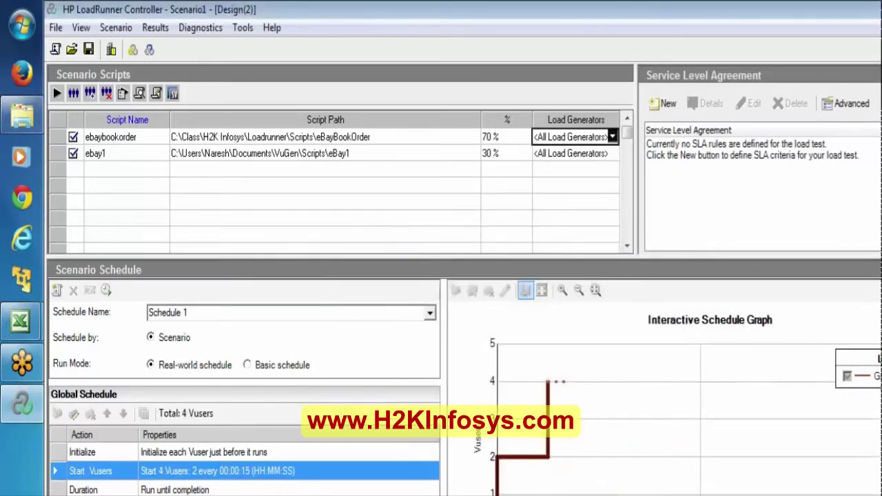
pyautogui.doubleClick(593, 140)
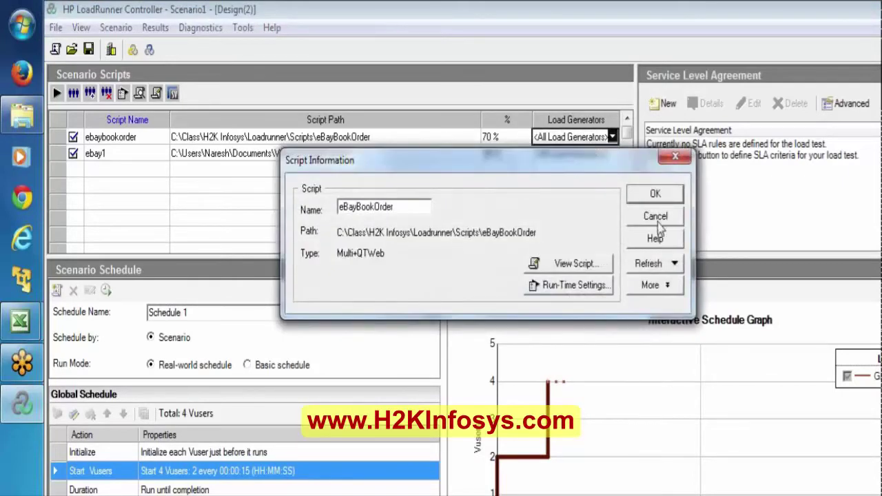
pyautogui.click(657, 218)
pyautogui.click(611, 137)
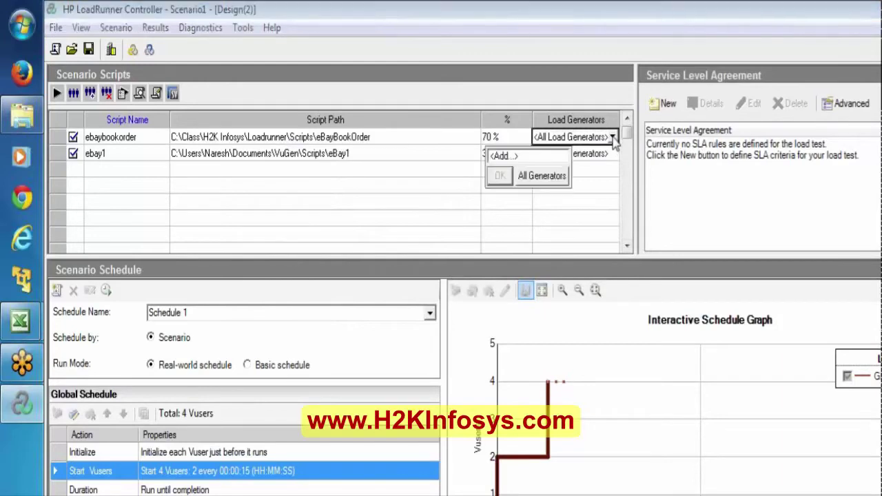
pyautogui.click(503, 156)
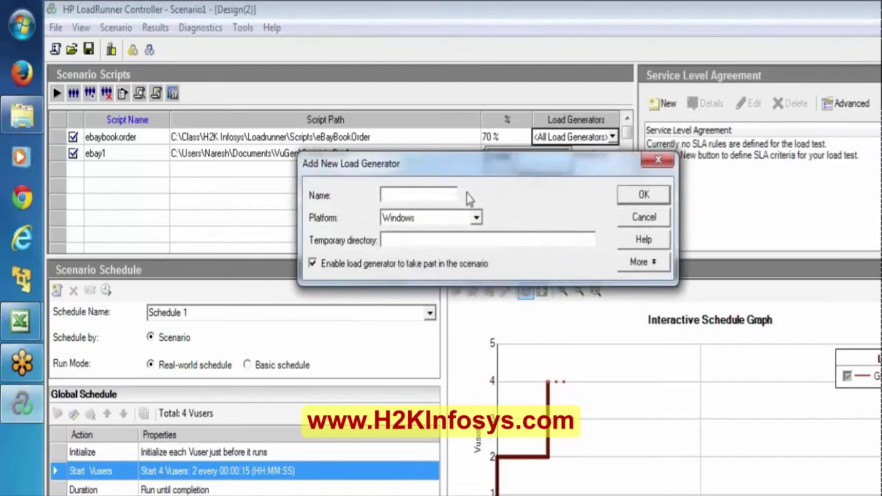
pyautogui.write('localhost')
pyautogui.click(641, 195)
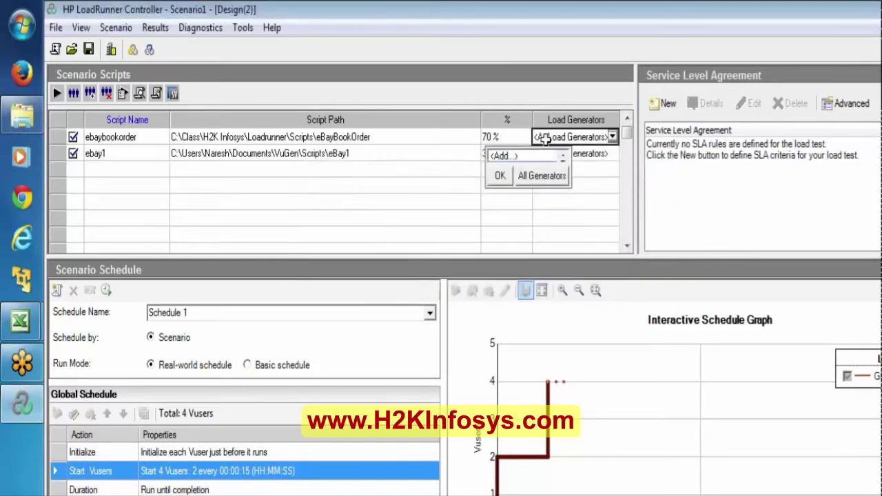
pyautogui.click(501, 176)
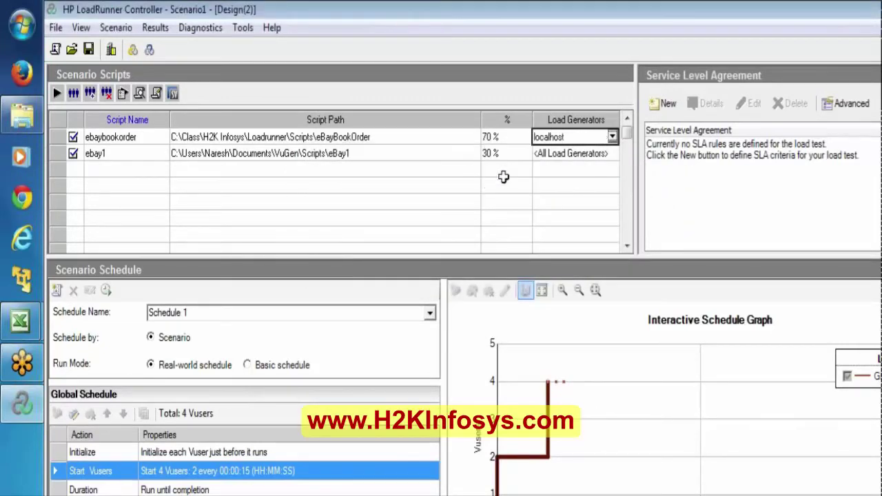
# Step: Assign localhost to the ebay1 script and start the scenario run
pyautogui.click(598, 154)
pyautogui.click(613, 153)
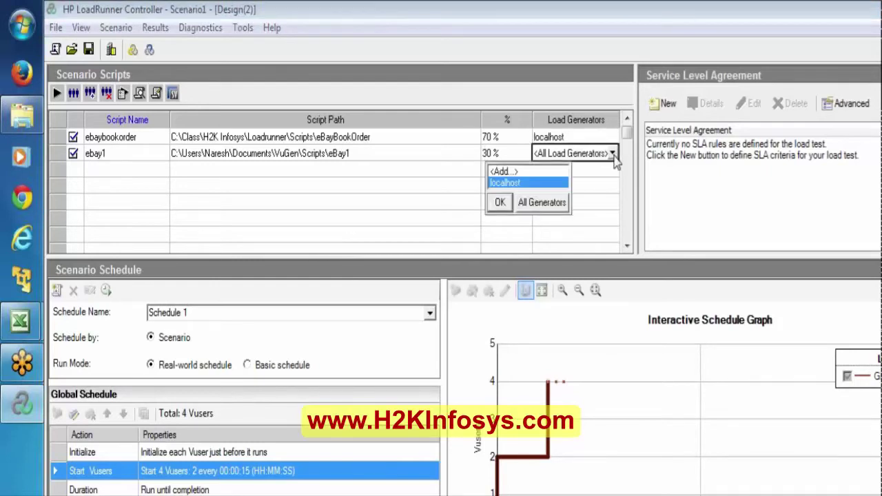
pyautogui.click(510, 184)
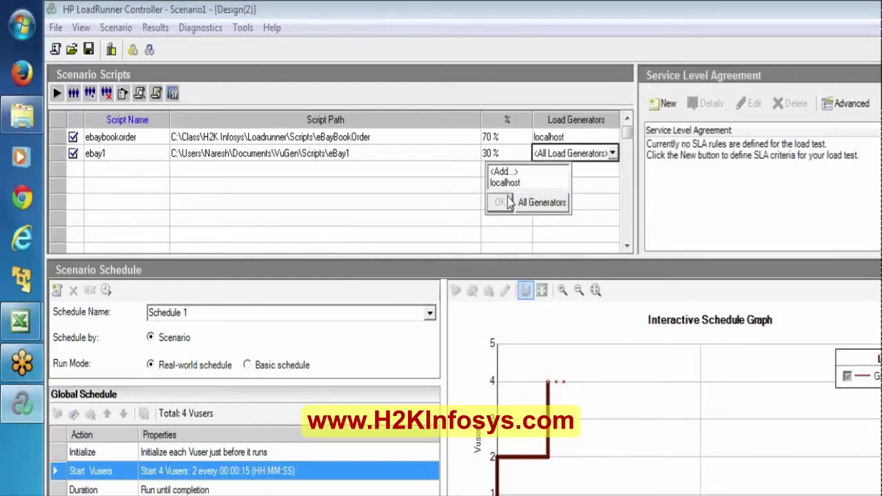
pyautogui.click(503, 182)
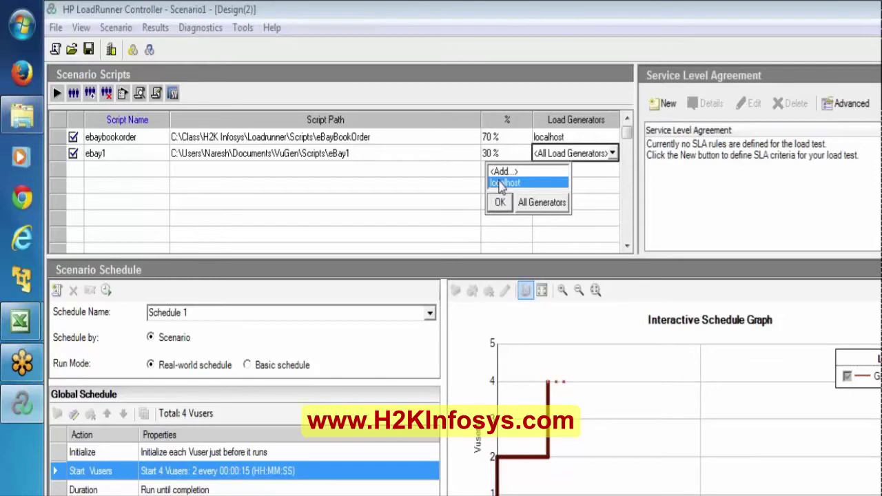
pyautogui.click(500, 202)
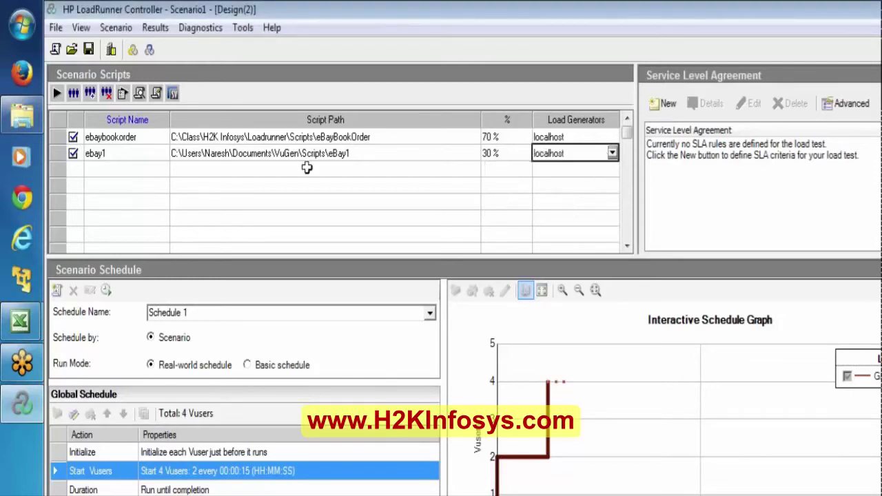
pyautogui.click(57, 93)
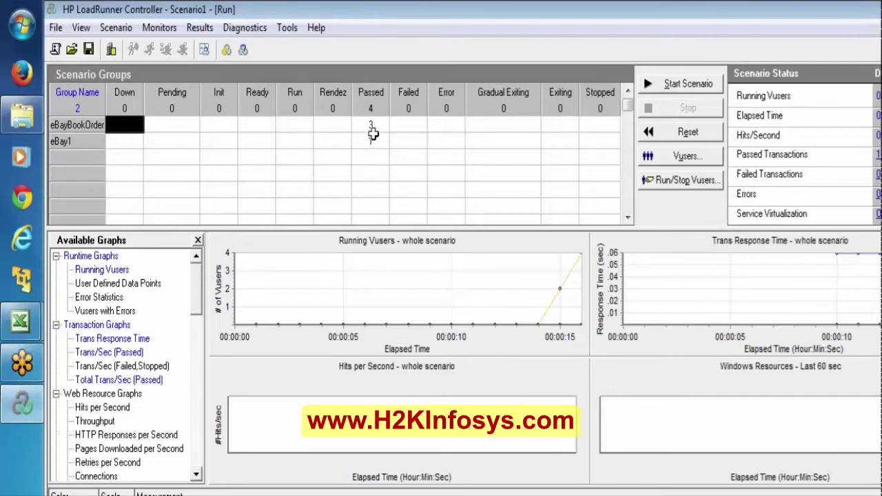
pyautogui.click(72, 130)
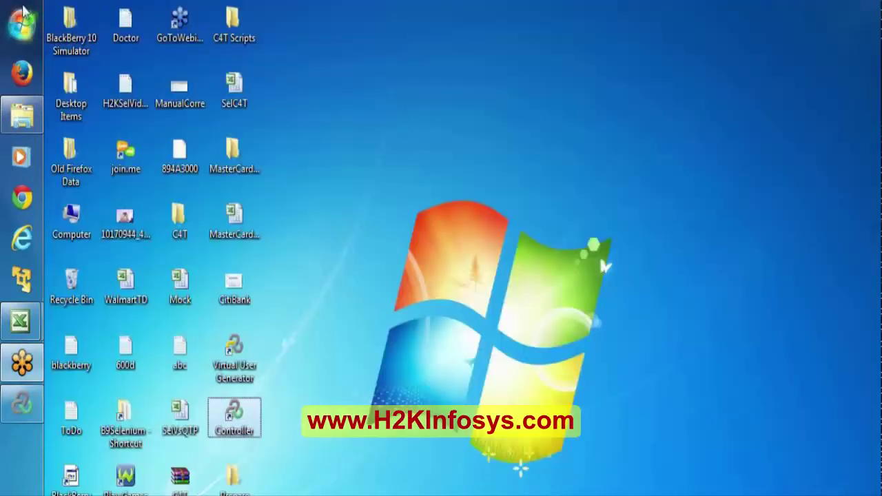
# Step: Browse All Programs, search the Start menu for 'veb' and launch HP Web Tours Application
pyautogui.click(21, 20)
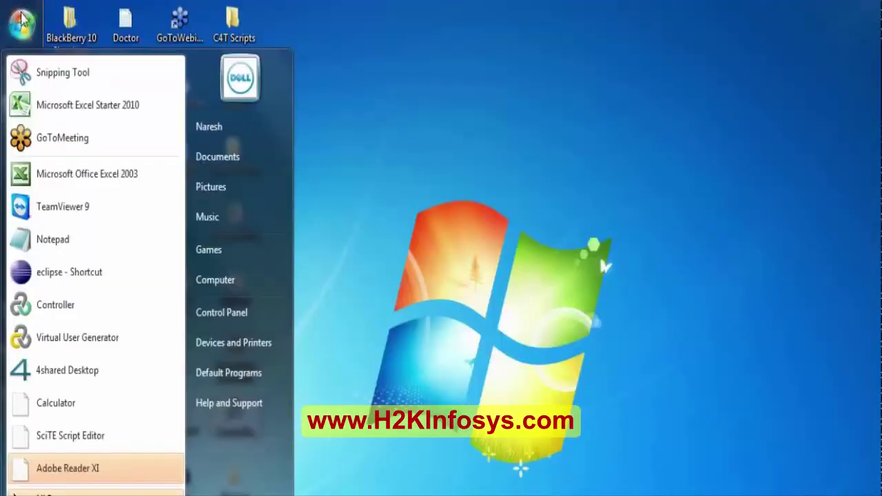
pyautogui.click(48, 492)
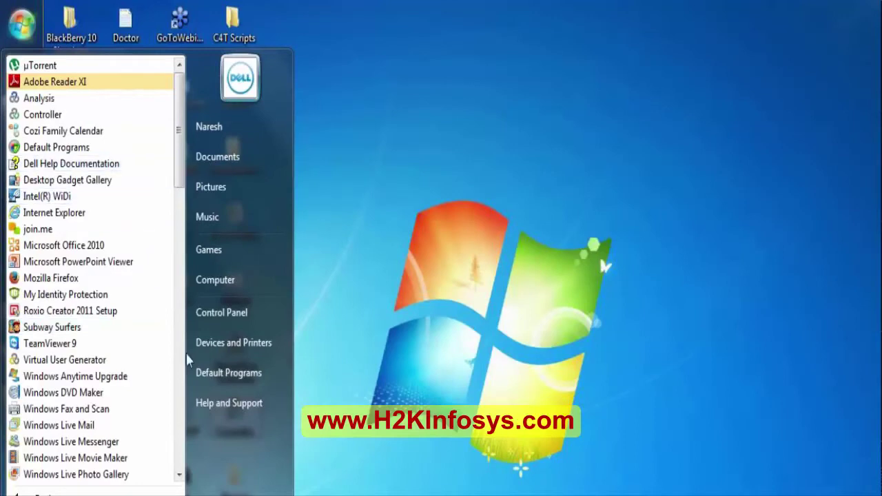
pyautogui.click(178, 474)
pyautogui.click(177, 474)
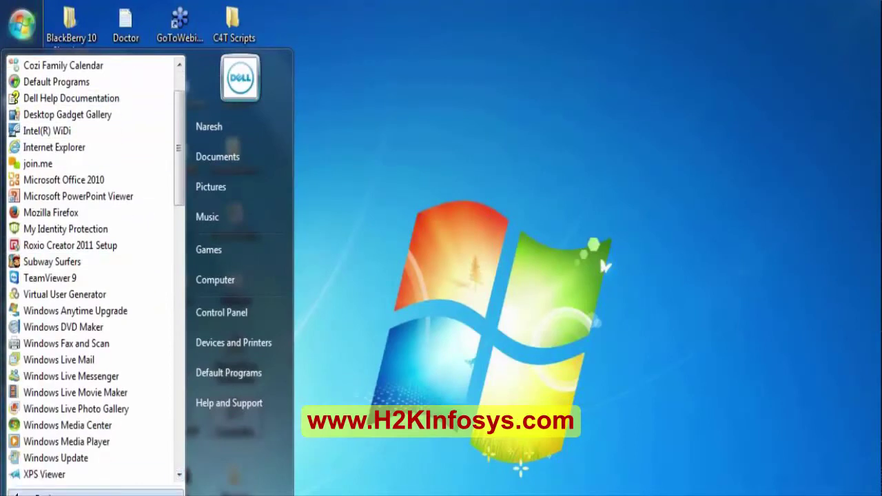
pyautogui.click(42, 492)
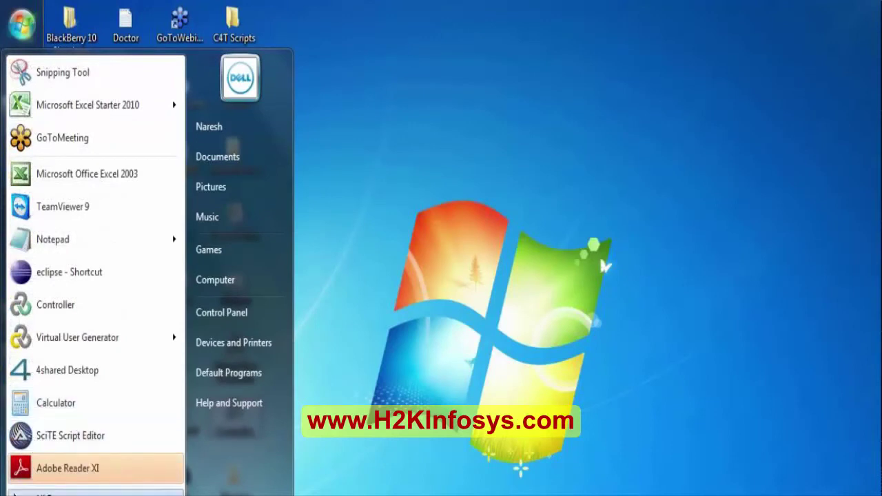
pyautogui.click(41, 492)
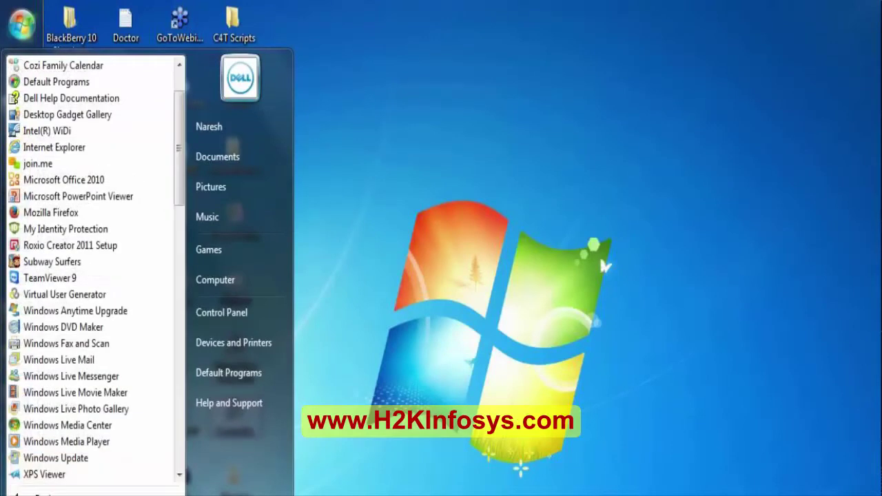
pyautogui.write('c')
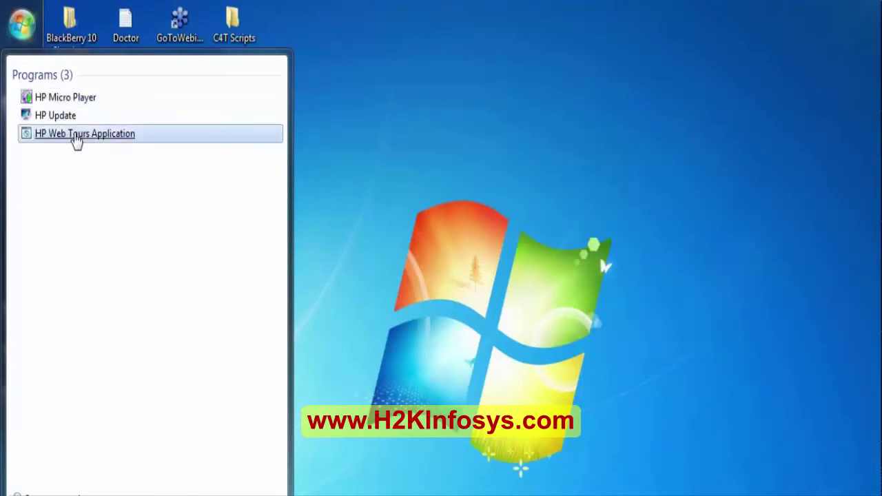
pyautogui.press('BackSpace')
pyautogui.press('BackSpace')
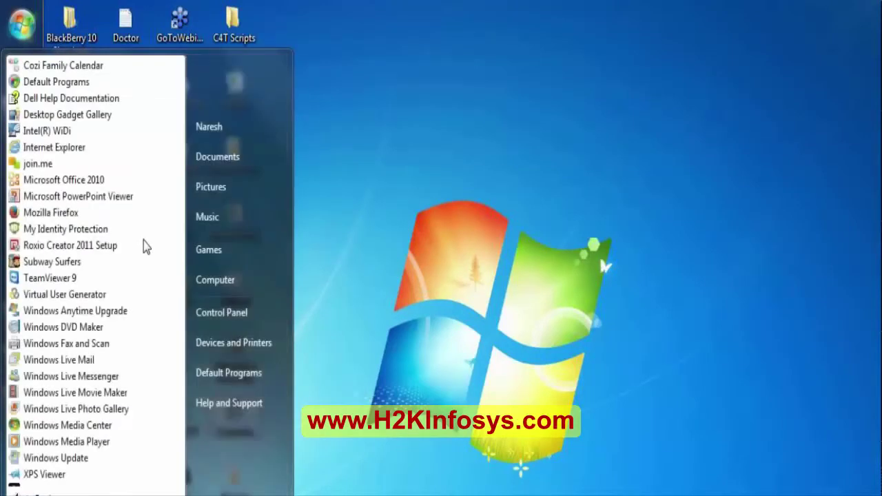
pyautogui.write('v')
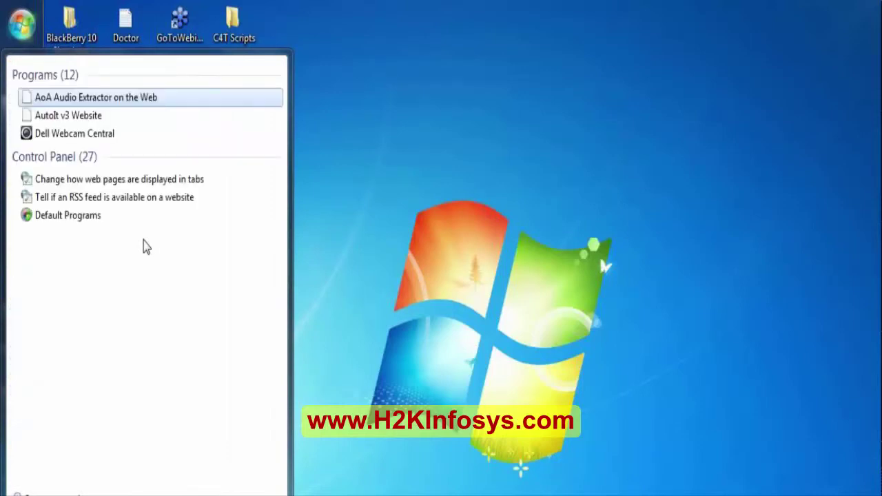
pyautogui.write('eb')
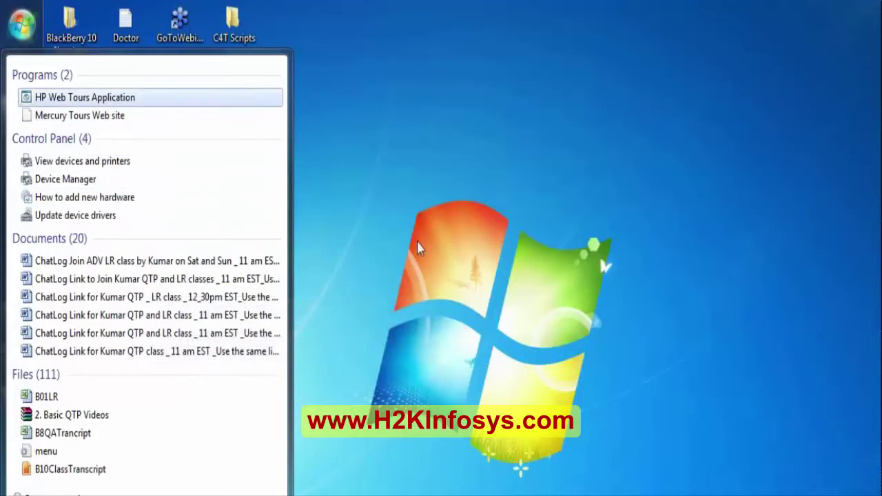
pyautogui.click(93, 100)
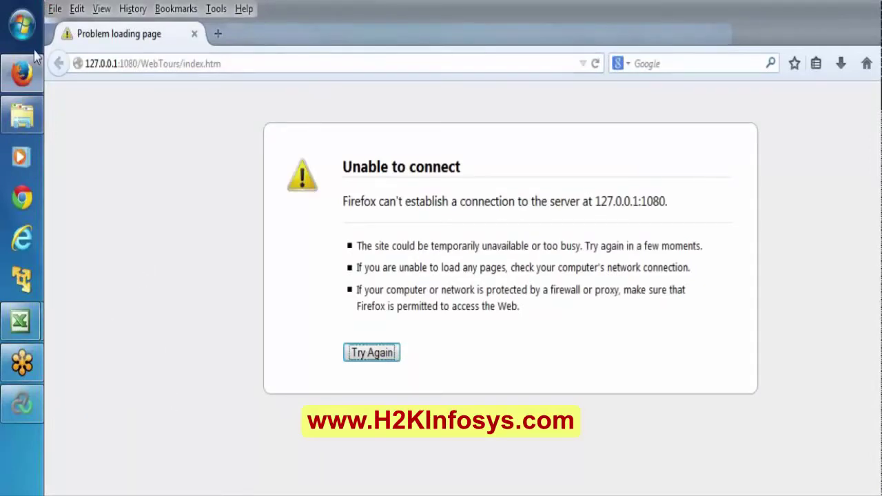
# Step: Open the Start menu's All Programs list and scroll to the HP Software folder
pyautogui.click(22, 24)
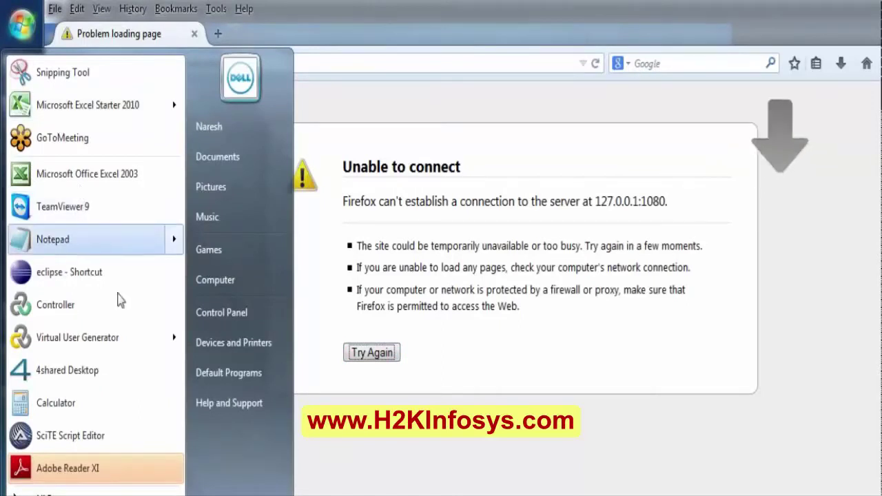
pyautogui.click(41, 492)
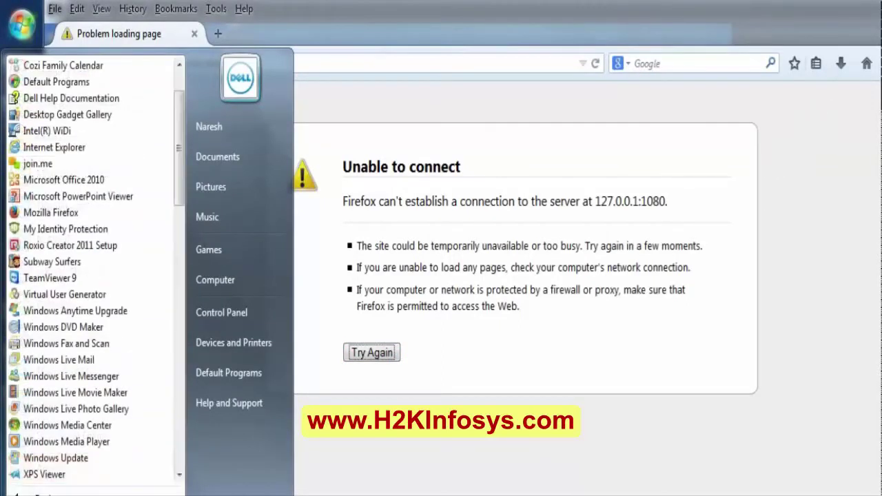
pyautogui.click(178, 475)
pyautogui.click(179, 475)
pyautogui.click(179, 475)
pyautogui.click(179, 475)
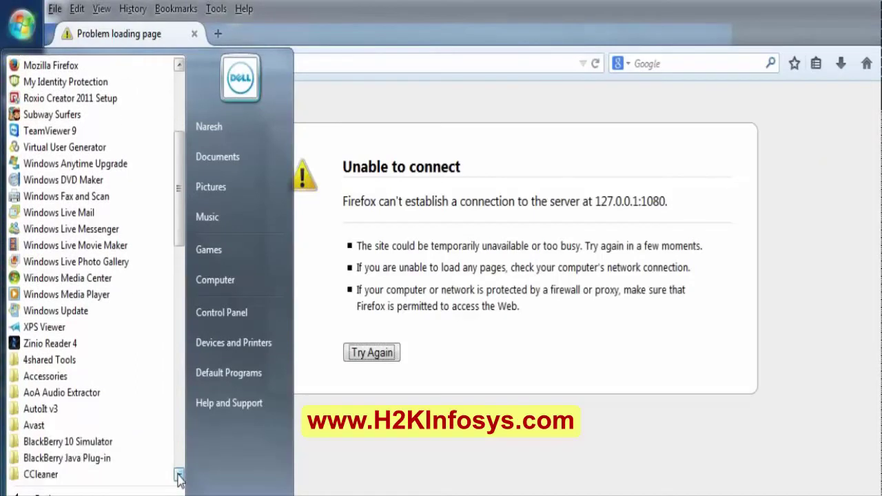
pyautogui.click(179, 475)
pyautogui.click(179, 475)
pyautogui.click(179, 475)
pyautogui.click(178, 476)
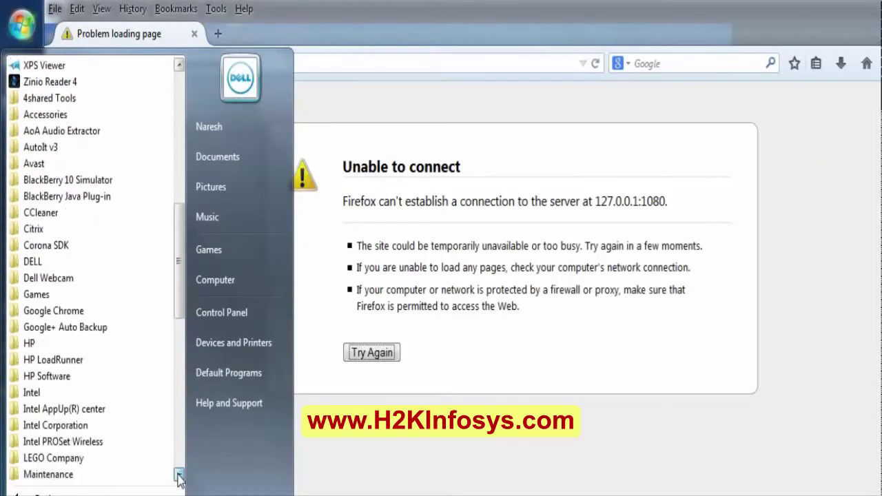
pyautogui.click(179, 475)
pyautogui.click(178, 475)
pyautogui.click(179, 475)
pyautogui.click(179, 476)
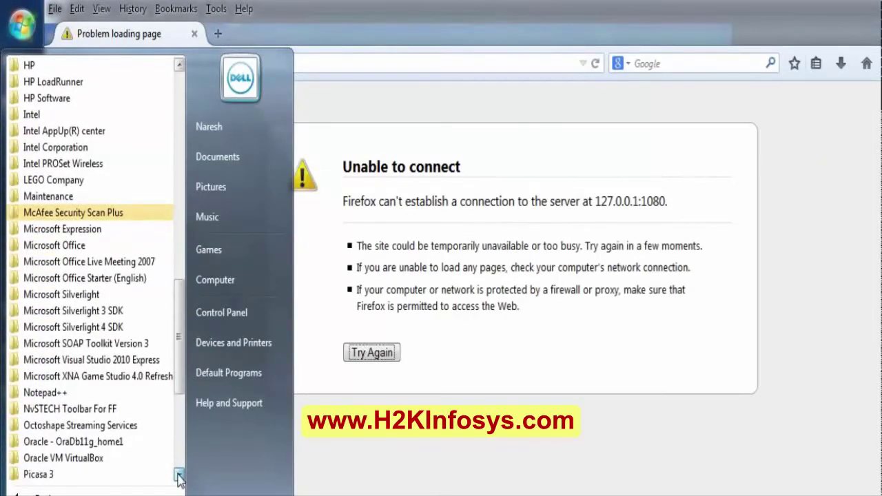
pyautogui.click(178, 475)
pyautogui.click(179, 475)
pyautogui.click(178, 65)
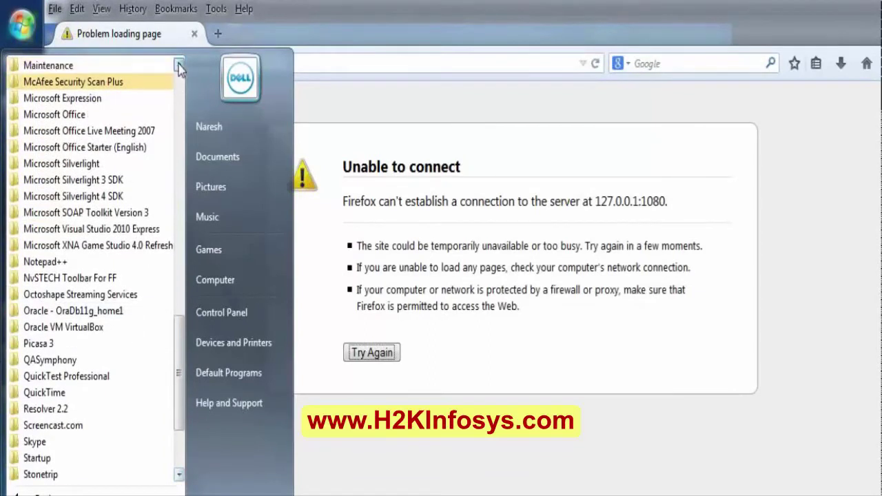
pyautogui.click(179, 64)
pyautogui.click(179, 65)
pyautogui.click(178, 65)
pyautogui.click(178, 65)
pyautogui.click(179, 65)
pyautogui.click(178, 65)
pyautogui.click(178, 65)
pyautogui.click(179, 65)
pyautogui.click(179, 65)
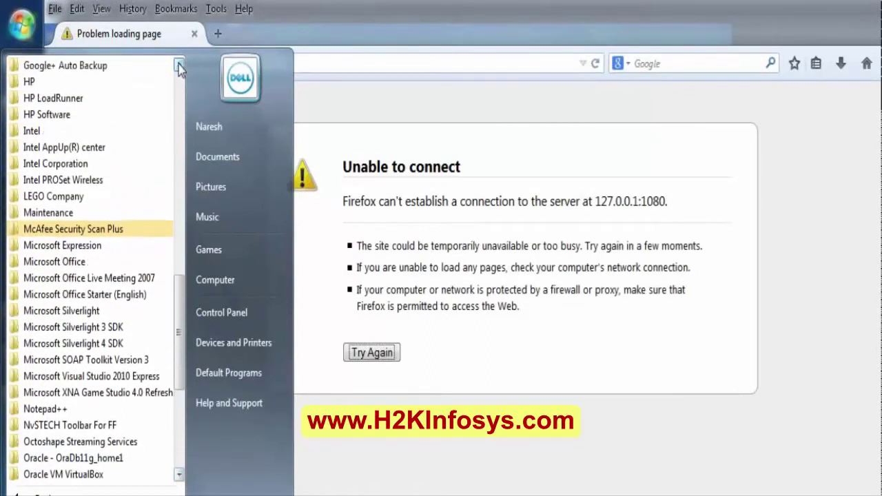
# Step: Launch Start Web Server from HP Software > HP LoadRunner > Samples > Web
pyautogui.click(30, 116)
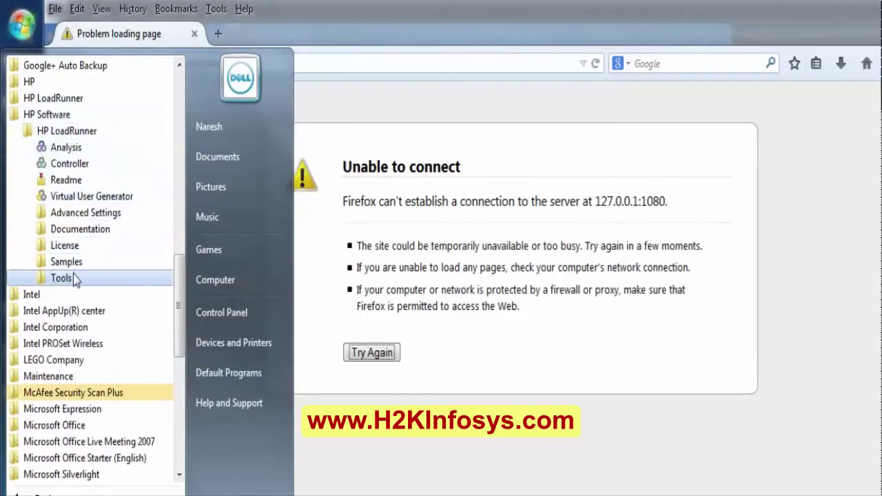
pyautogui.click(54, 267)
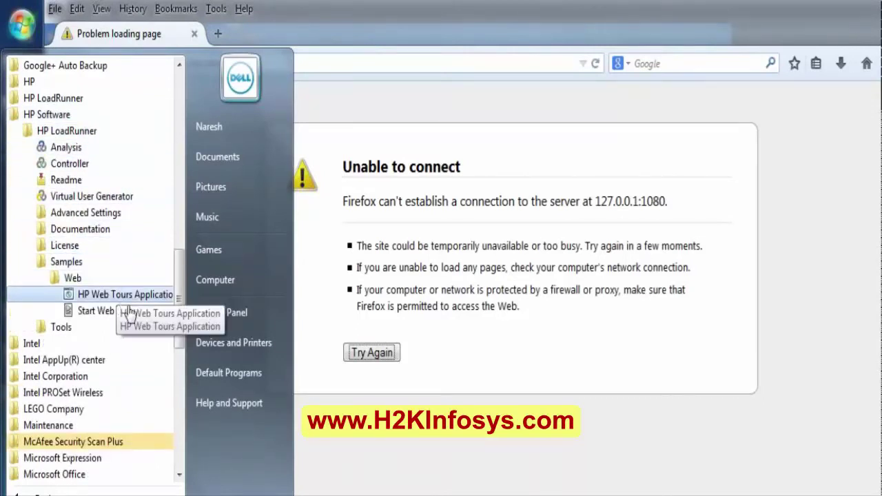
pyautogui.click(107, 314)
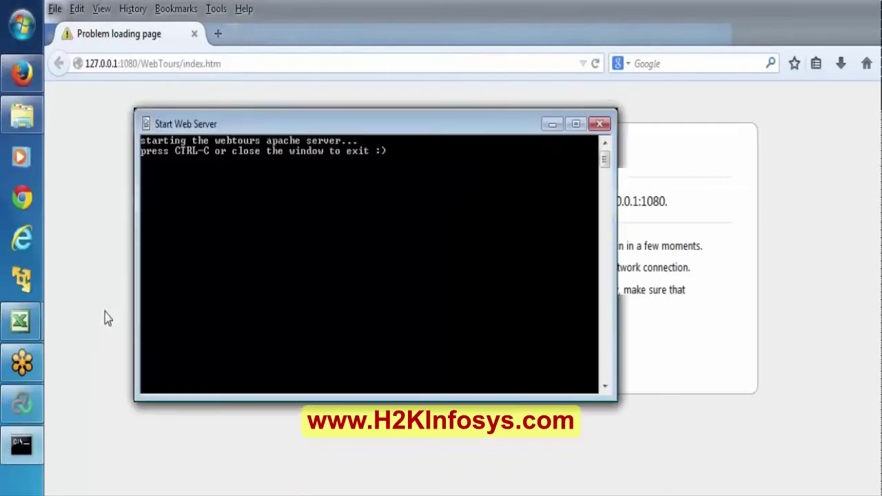
# Step: Hide the web server console and allow Apache HTTP Server through the firewall
pyautogui.click(547, 118)
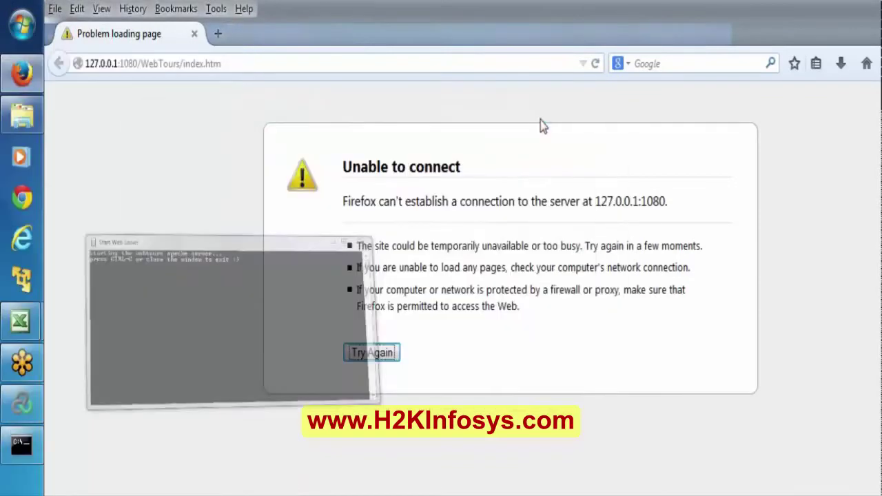
pyautogui.click(221, 63)
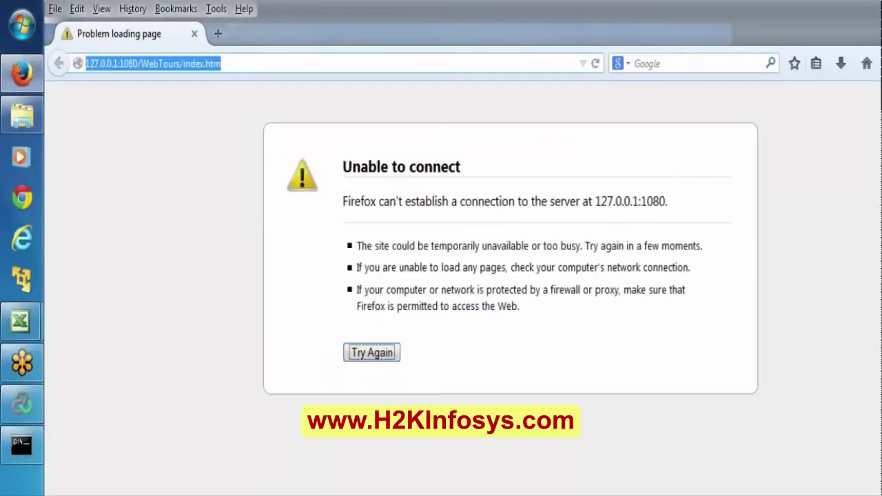
pyautogui.press('super+r')
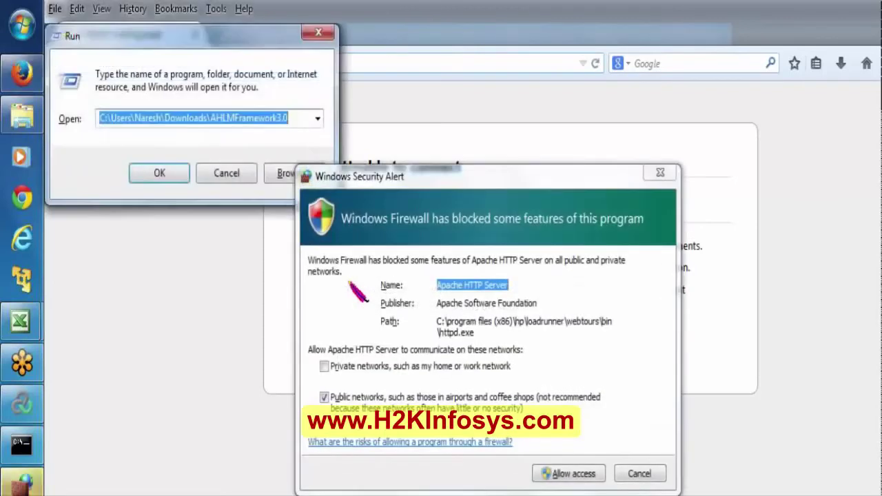
pyautogui.click(563, 471)
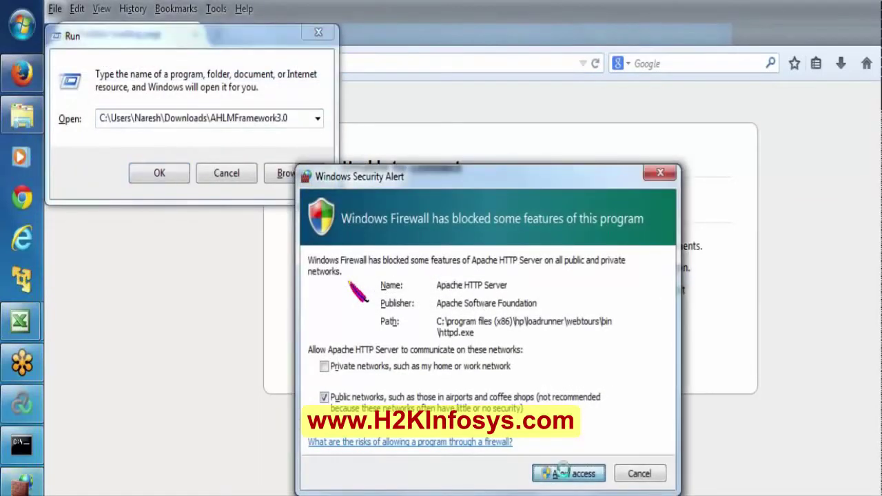
# Step: Launch Internet Explorer with iexplore from Run and close the Firefox error window
pyautogui.click(306, 132)
pyautogui.write('iex')
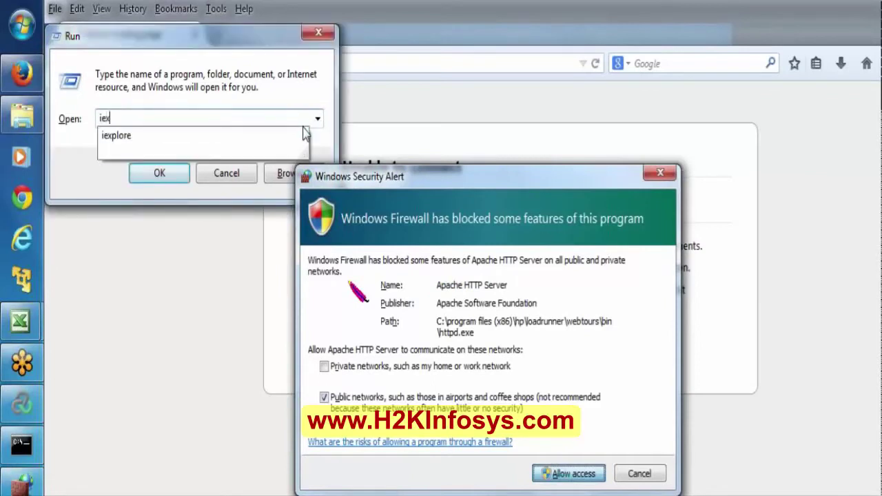
pyautogui.write('plore')
pyautogui.press('Return')
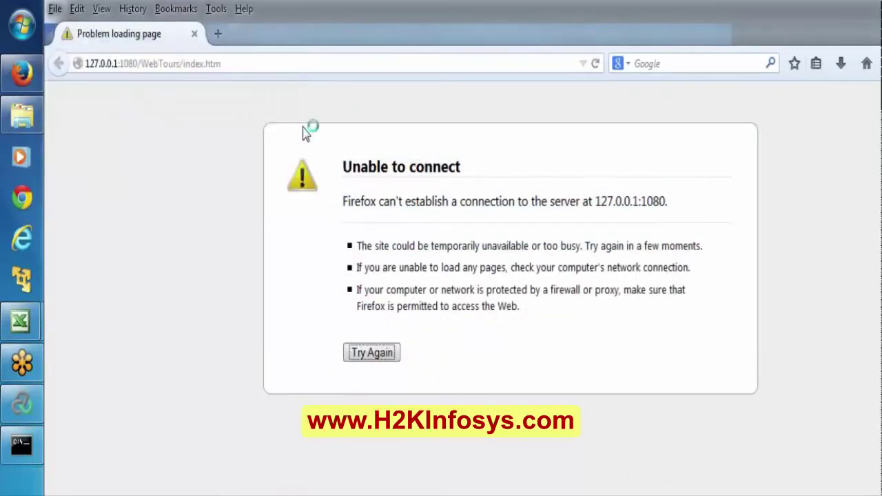
pyautogui.hotkey('alt', 'F4')
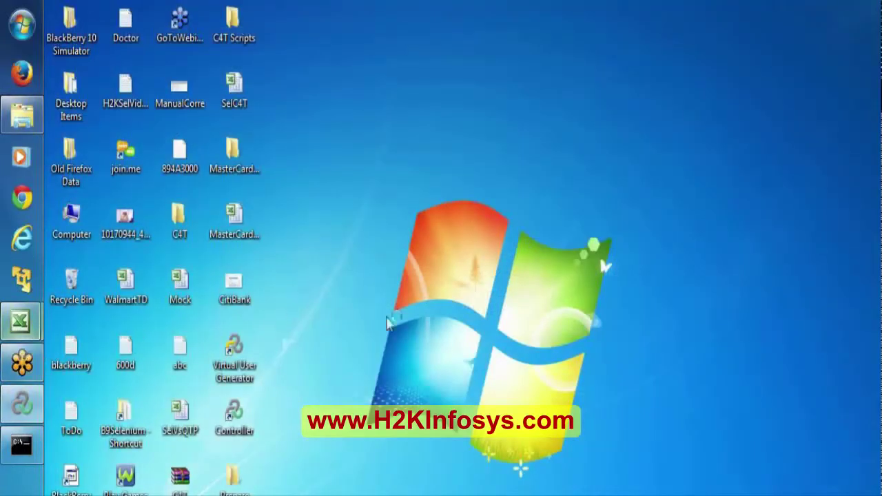
# Step: Run the Virtual User Generator shortcut as administrator and approve the UAC prompt
pyautogui.doubleClick(228, 364)
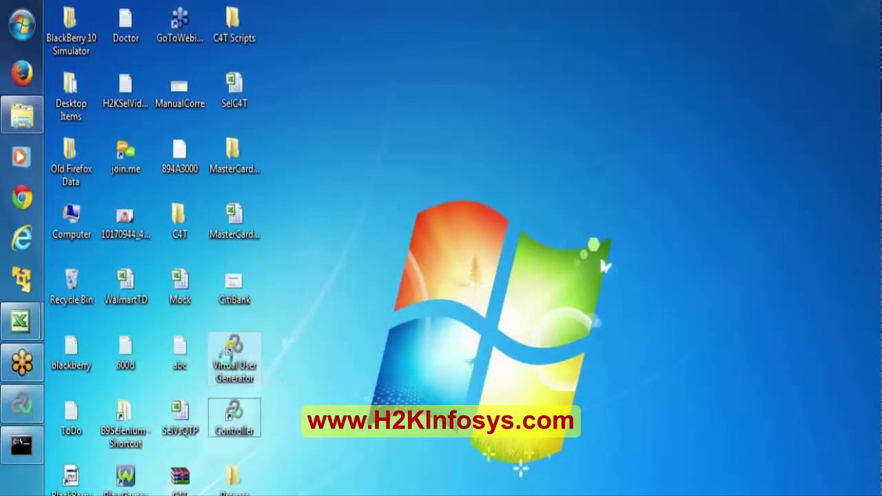
pyautogui.rightClick(227, 357)
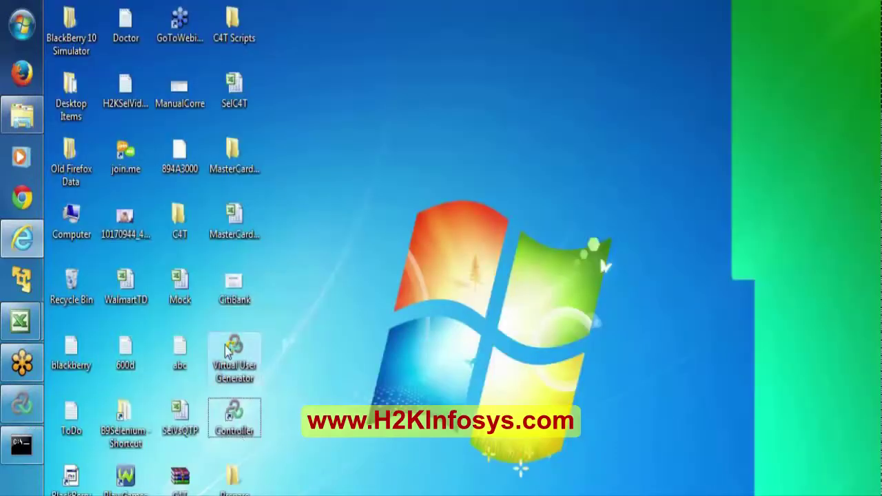
pyautogui.rightClick(226, 350)
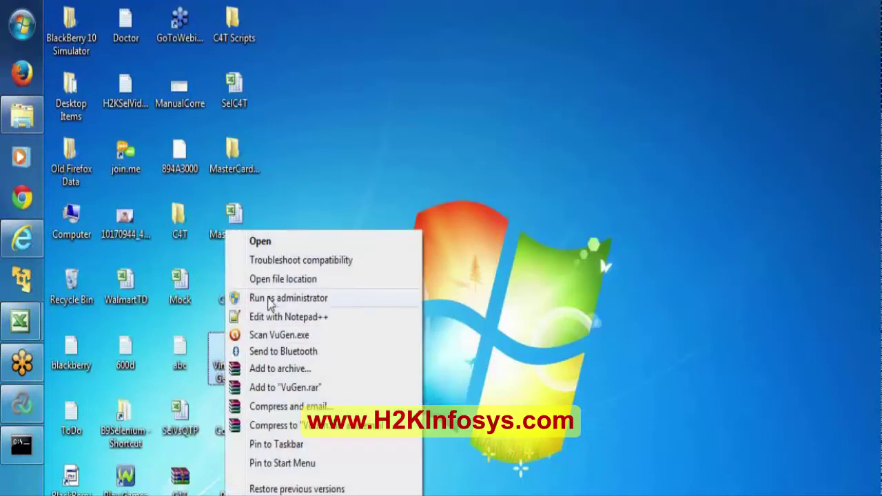
pyautogui.click(298, 304)
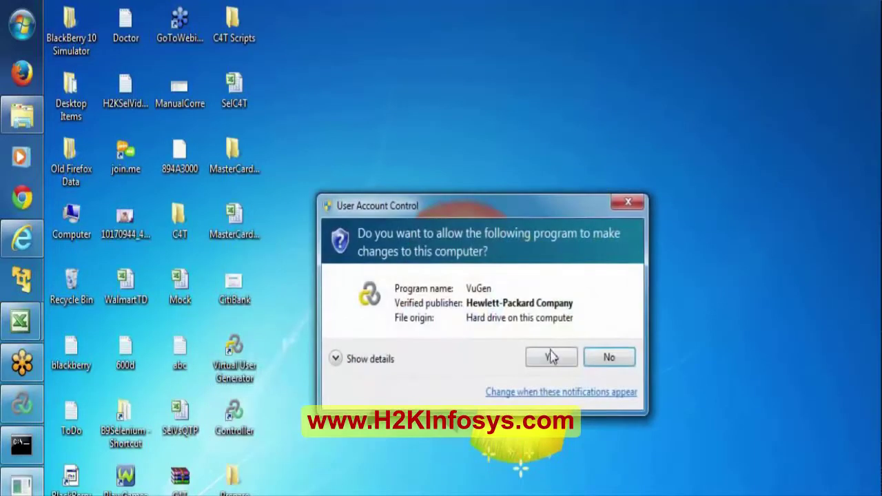
pyautogui.click(551, 356)
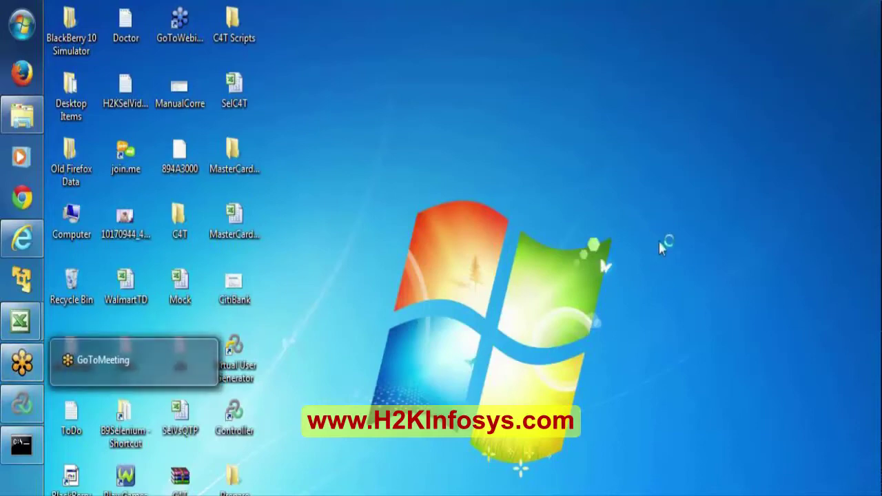
# Step: Restore Scenario1 and review the 70%/30% shares of the eBayBookOrder and eBay1 groups
pyautogui.click(25, 407)
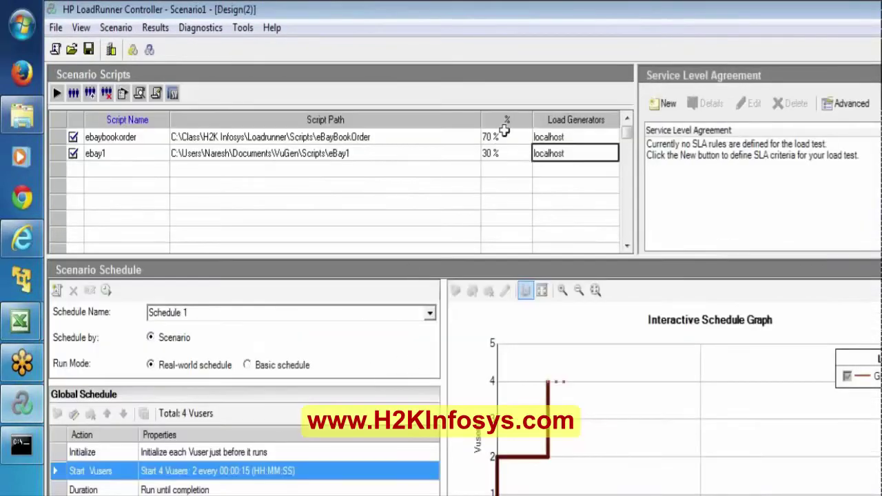
pyautogui.click(505, 135)
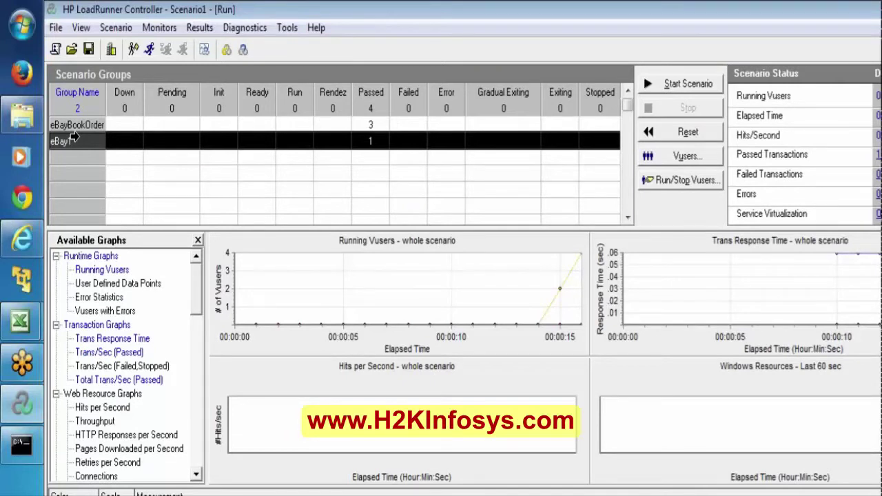
pyautogui.click(71, 126)
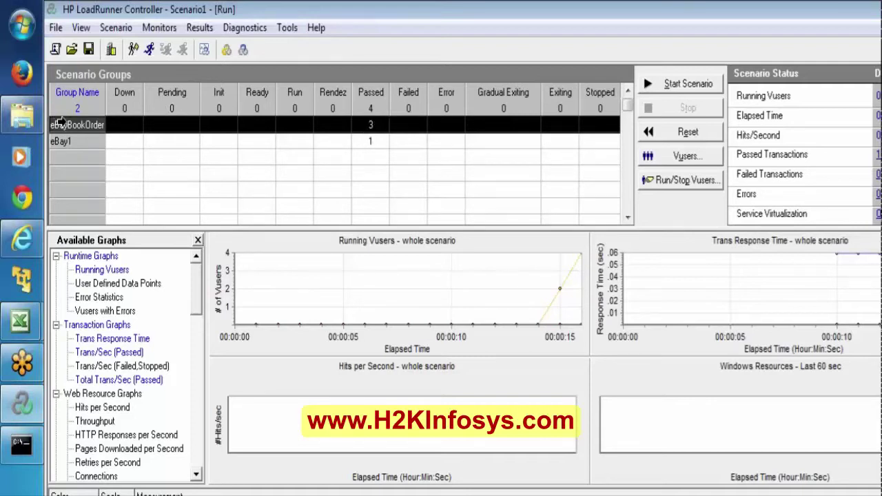
pyautogui.click(60, 143)
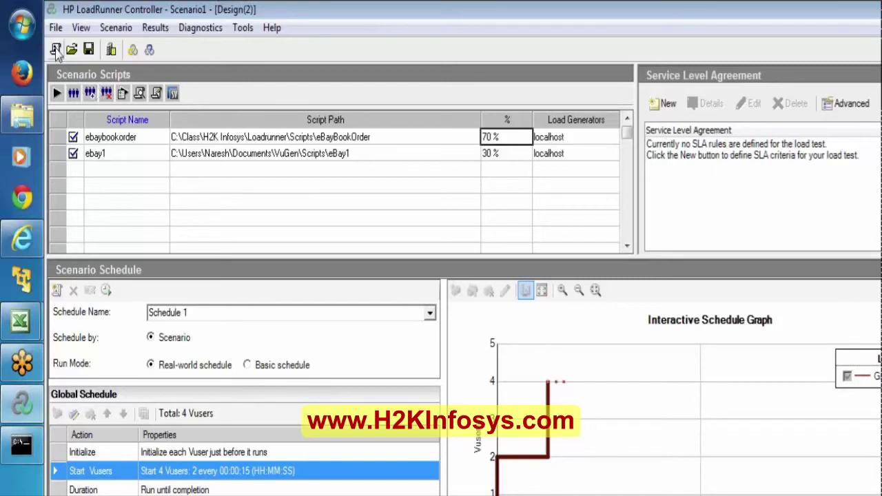
# Step: Start a new scenario, agree to save Scenario1, and browse into C:\Class\H2K Infosys
pyautogui.click(55, 49)
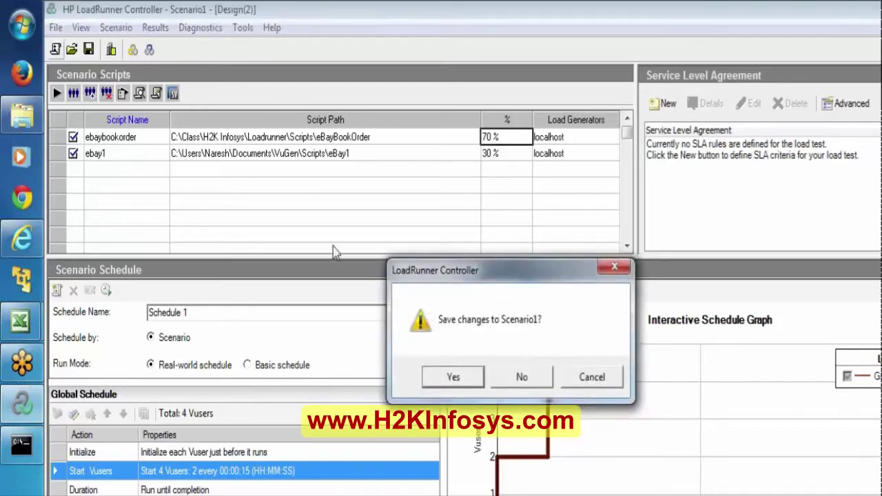
pyautogui.click(451, 377)
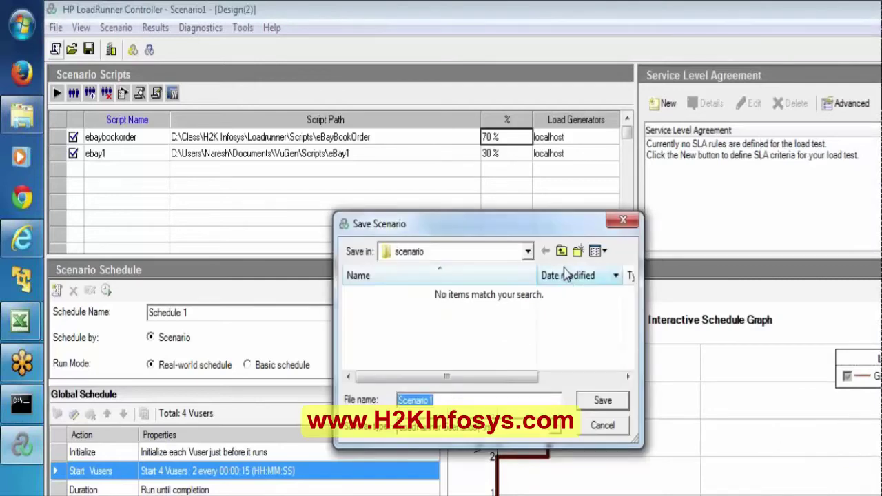
pyautogui.click(531, 251)
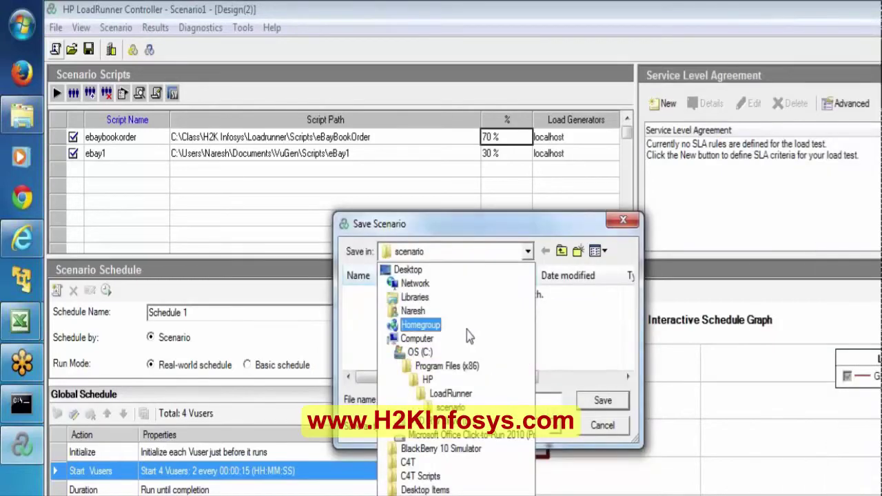
pyautogui.click(422, 352)
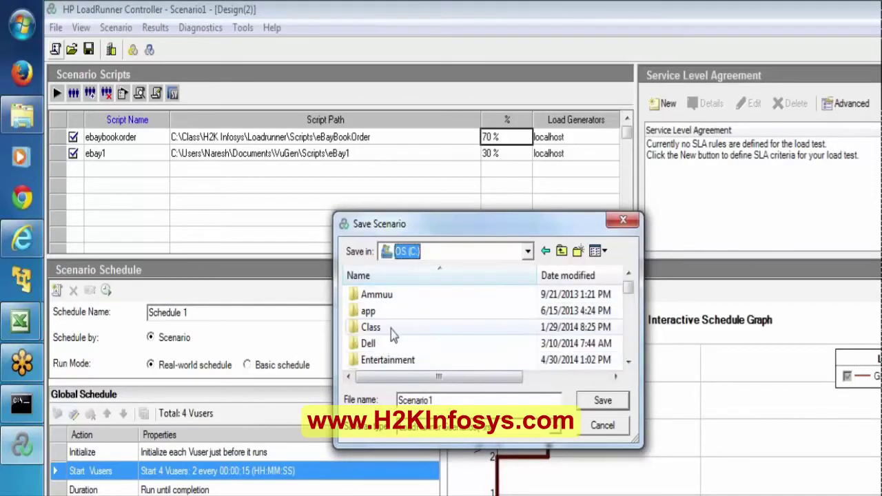
pyautogui.doubleClick(391, 329)
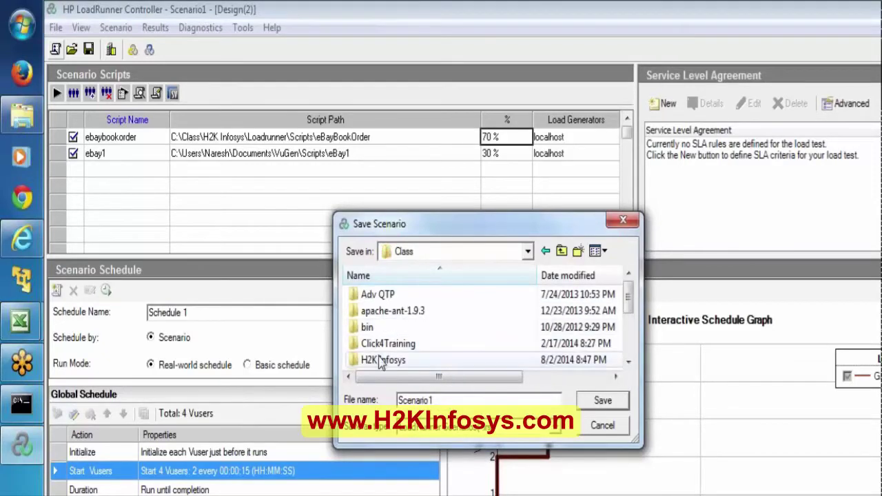
pyautogui.click(381, 361)
pyautogui.doubleClick(379, 360)
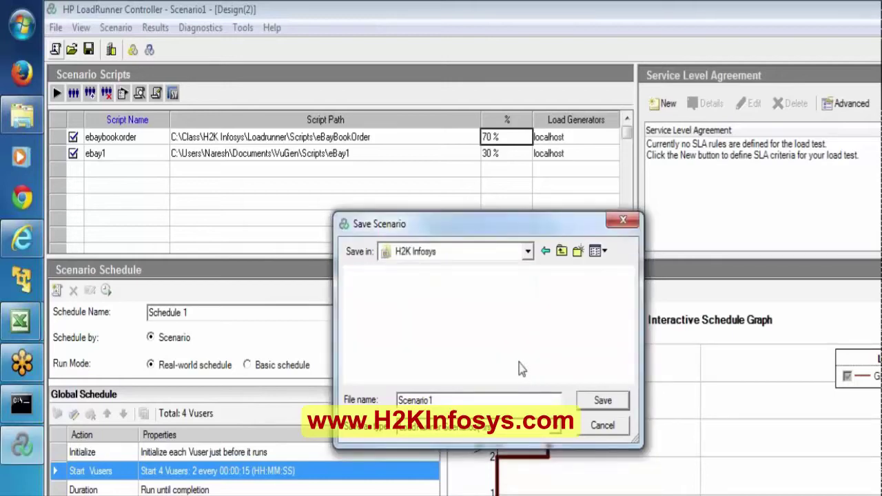
# Step: Open the Loadrunner\Scripts folder and enter the file name ScnWithpercentageMode
pyautogui.click(462, 303)
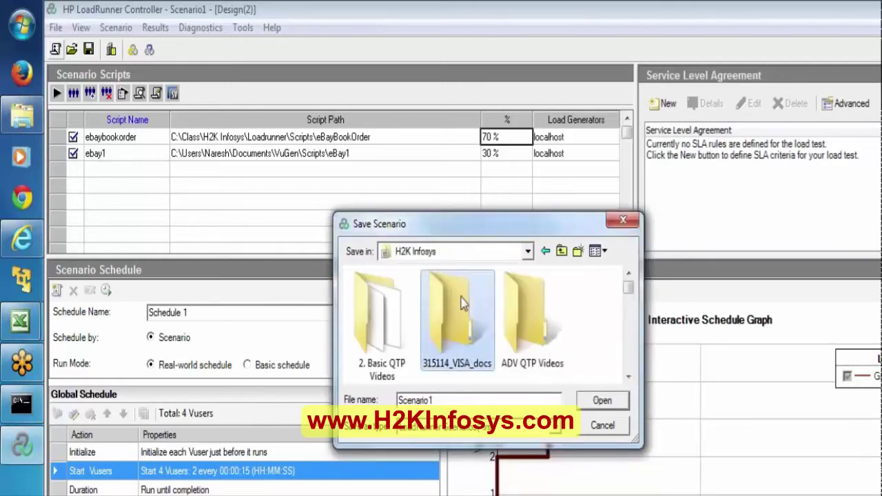
pyautogui.scroll(-2, 461, 303)
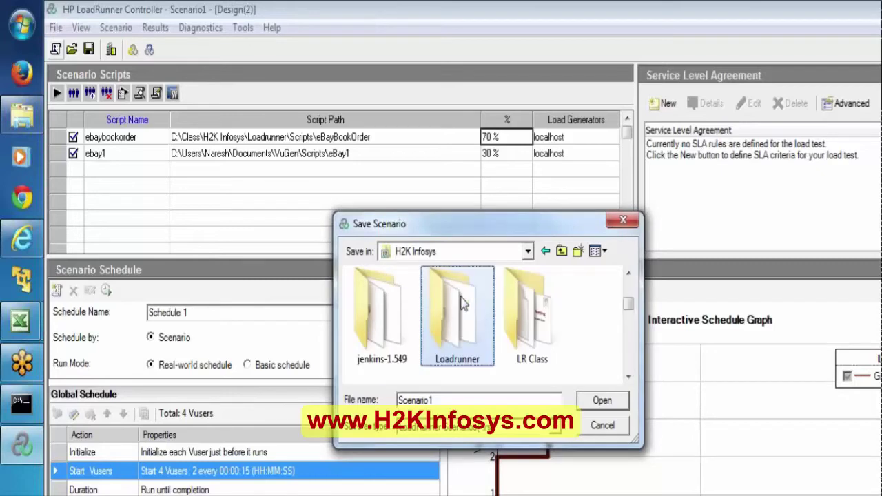
pyautogui.doubleClick(461, 303)
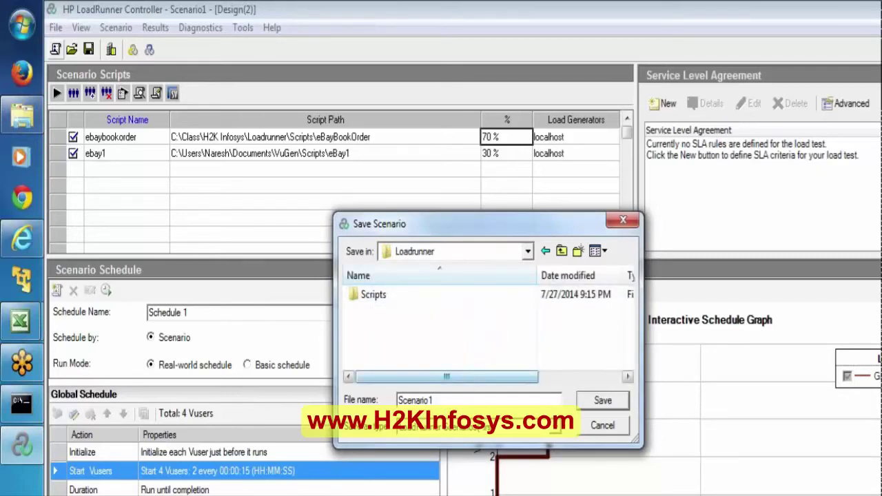
pyautogui.doubleClick(365, 303)
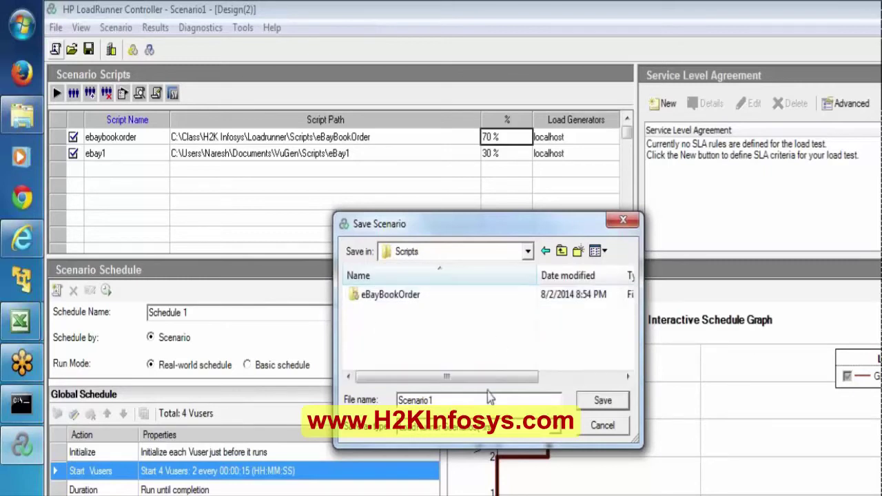
pyautogui.doubleClick(414, 400)
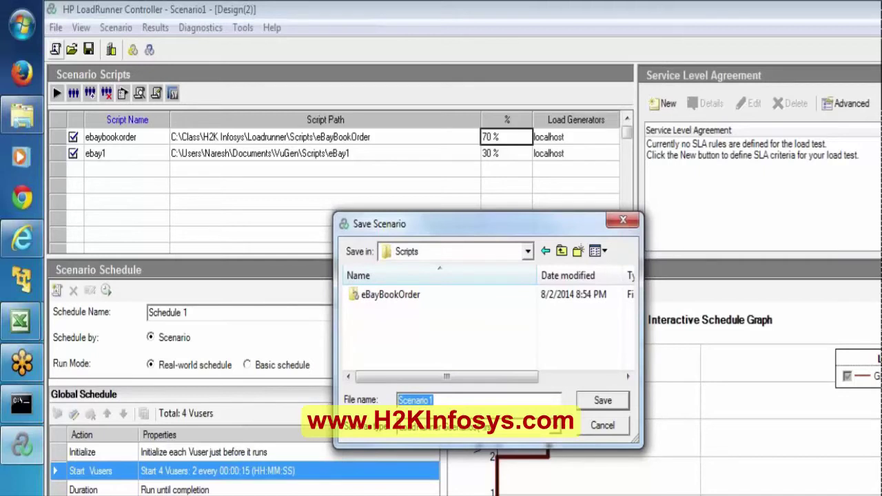
pyautogui.write('ScnWithpercent')
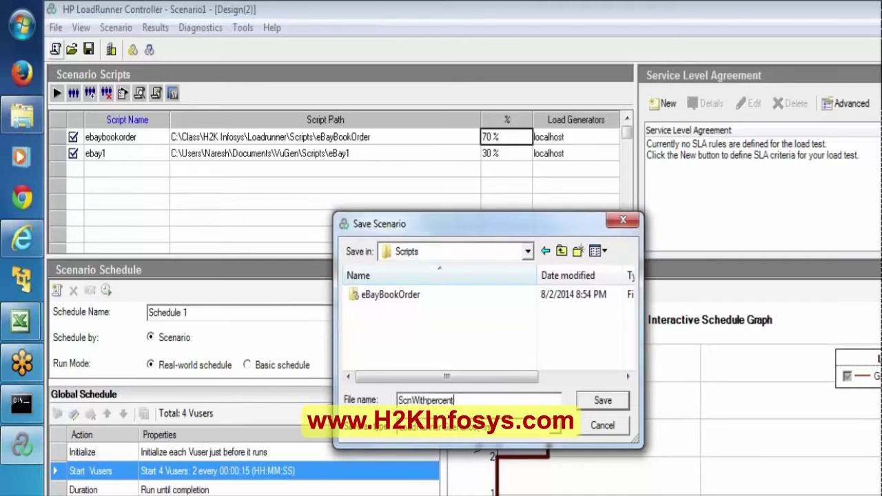
pyautogui.write('ageMode')
# Step: Save as ScnWithpercentageMode, close the New Scenario dialog unused, and switch to VuGen
pyautogui.press('Return')
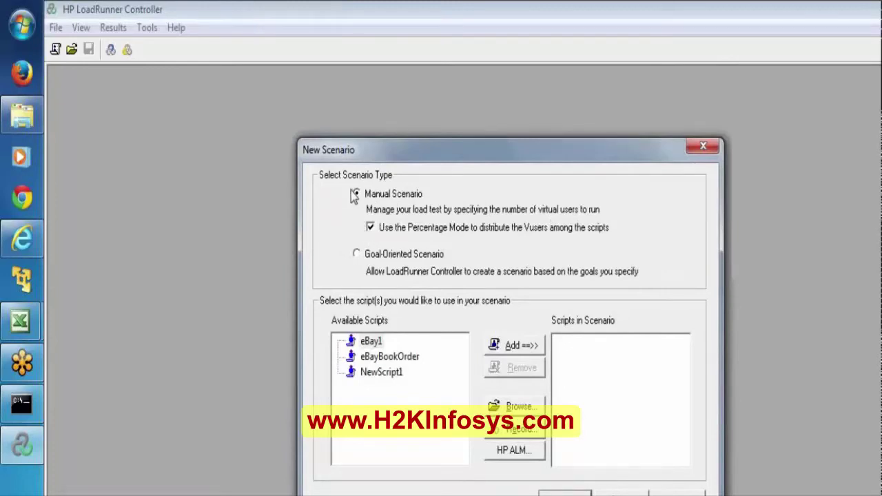
pyautogui.click(371, 228)
pyautogui.click(372, 229)
pyautogui.click(370, 228)
pyautogui.click(622, 494)
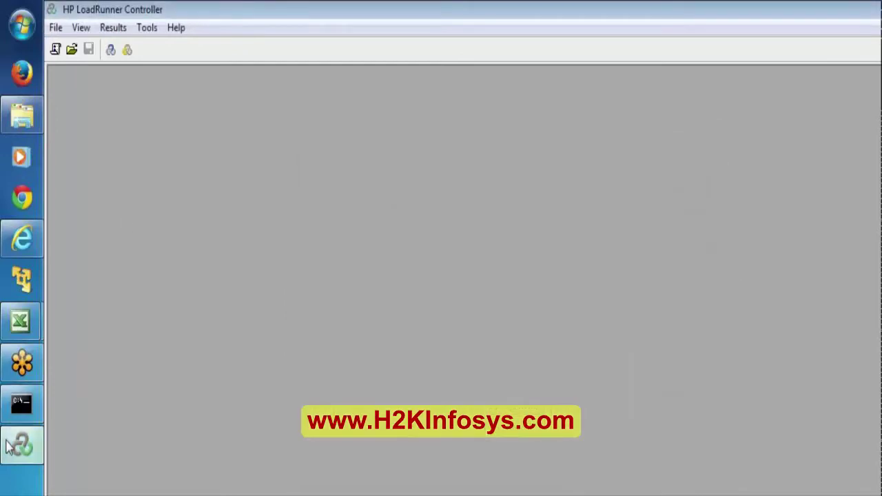
pyautogui.click(17, 445)
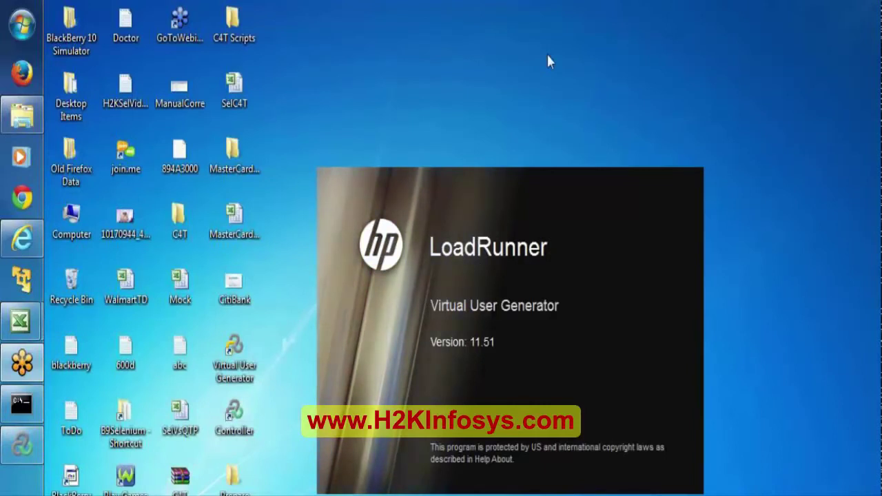
pyautogui.click(5, 236)
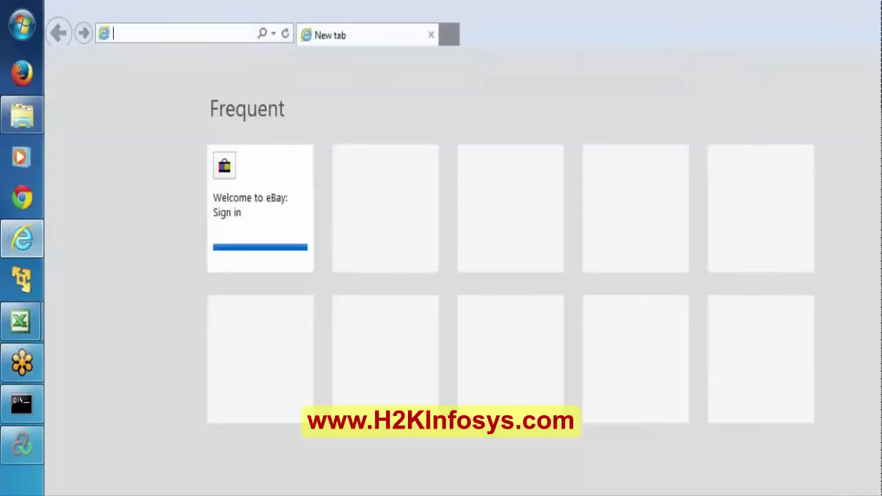
pyautogui.write('http://127.0.0.1:1080/WebTours/index.htm')
pyautogui.press('Return')
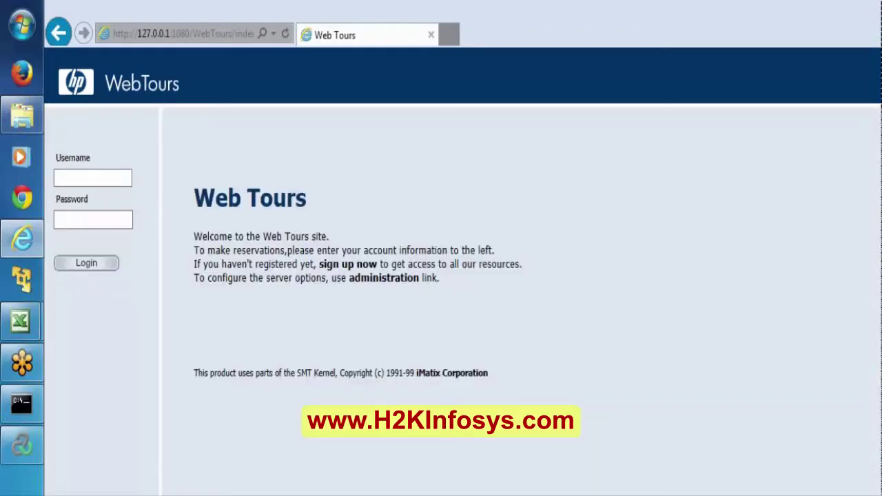
pyautogui.click(394, 284)
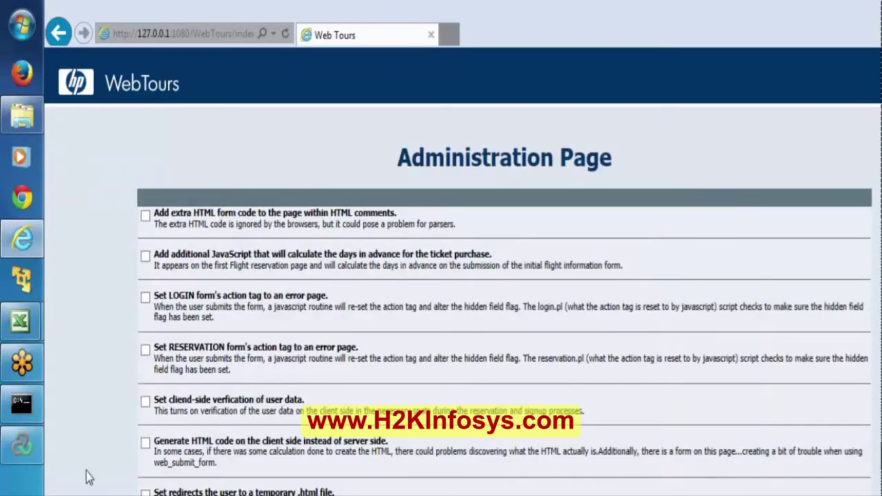
pyautogui.scroll(-3, 88, 477)
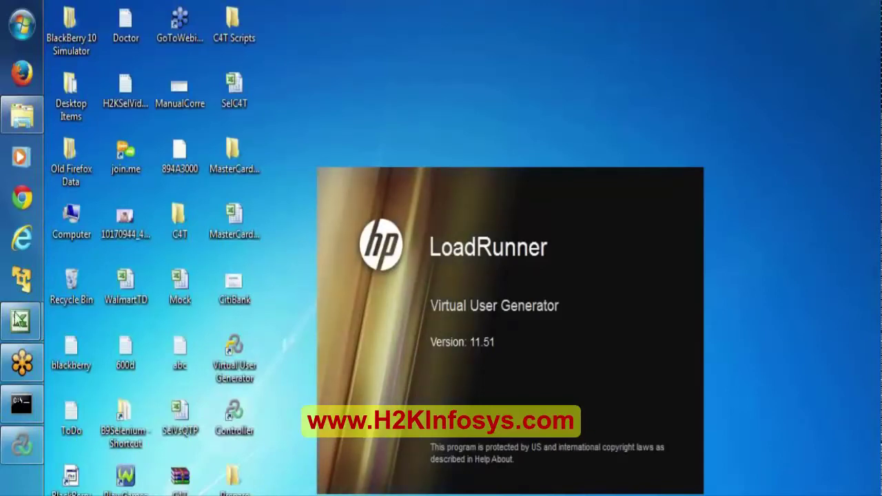
# Step: Choose the Web - HTTP/HTML protocol, enter a script name, and create WTCreateorder
pyautogui.click(20, 320)
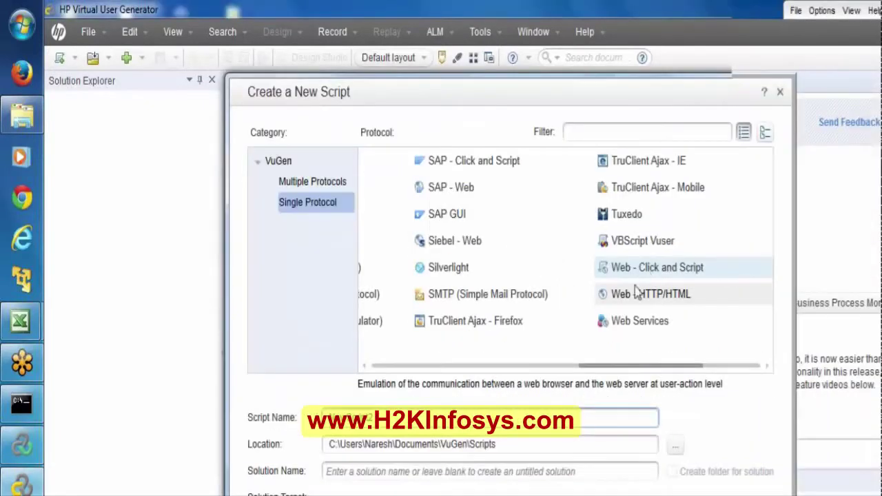
pyautogui.click(625, 301)
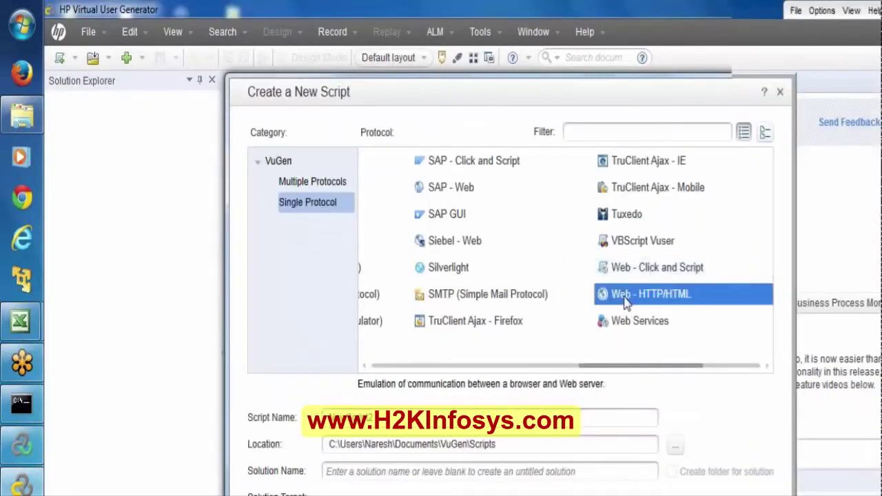
pyautogui.press('Tab')
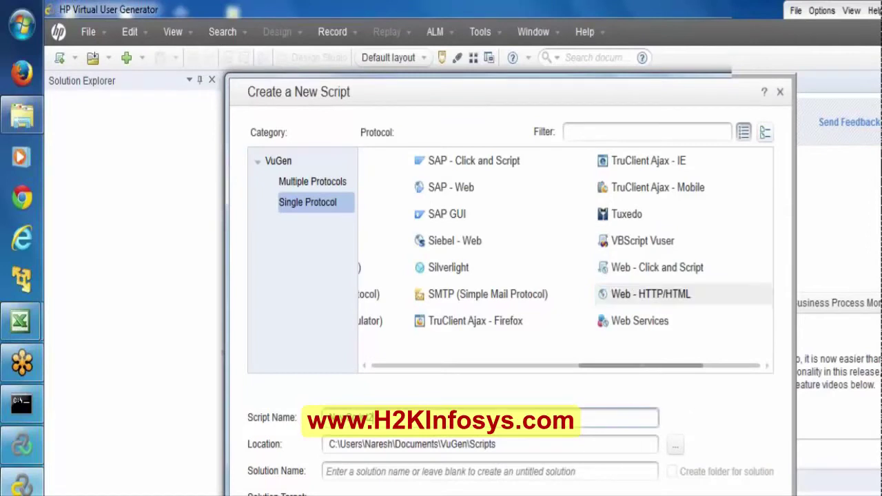
pyautogui.write('WioursDemo')
pyautogui.press('Escape')
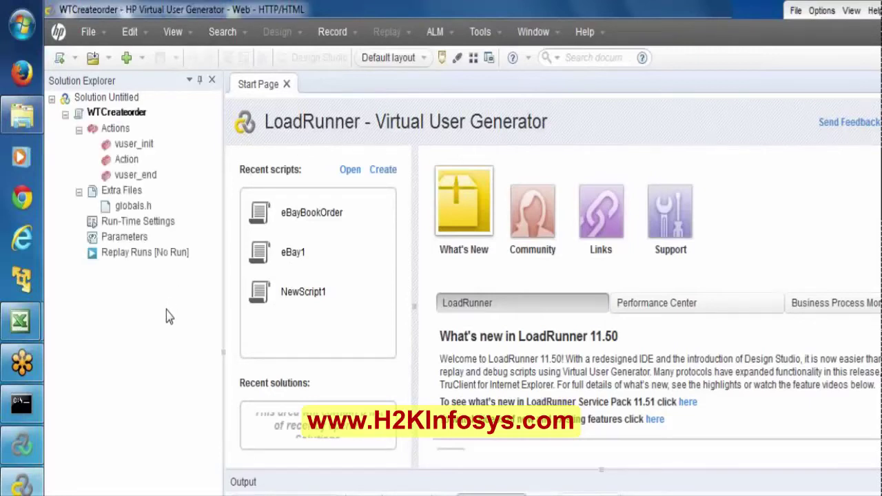
# Step: Open WTCreateorder's Action.c from Actions in the Solution Explorer
pyautogui.doubleClick(125, 158)
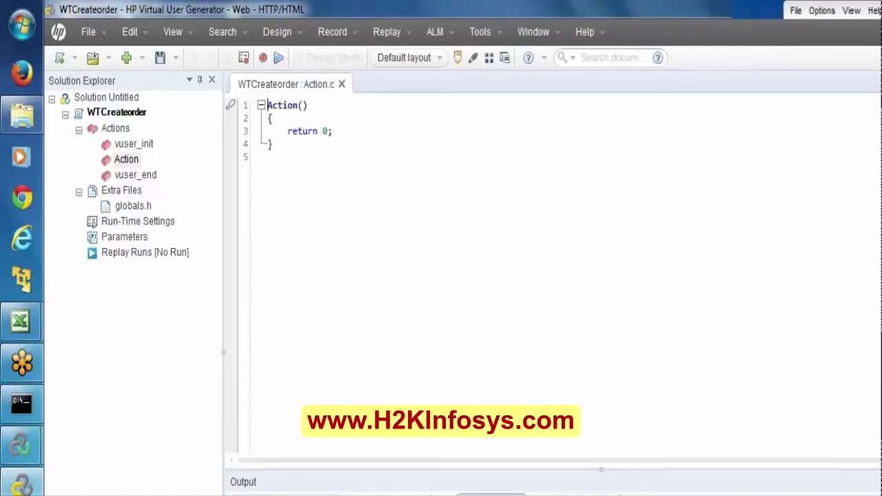
# Step: Bring the Controller windows forward and dismiss the driver initialization error
pyautogui.moveTo(21, 320)
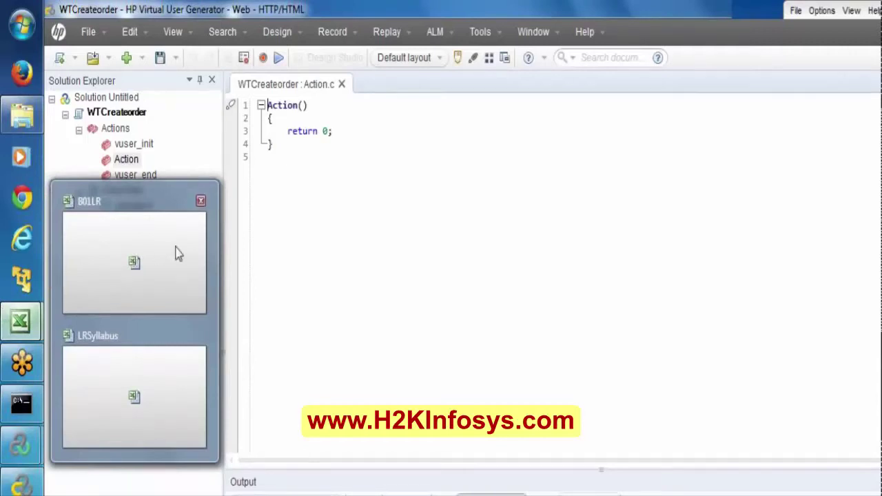
pyautogui.click(176, 254)
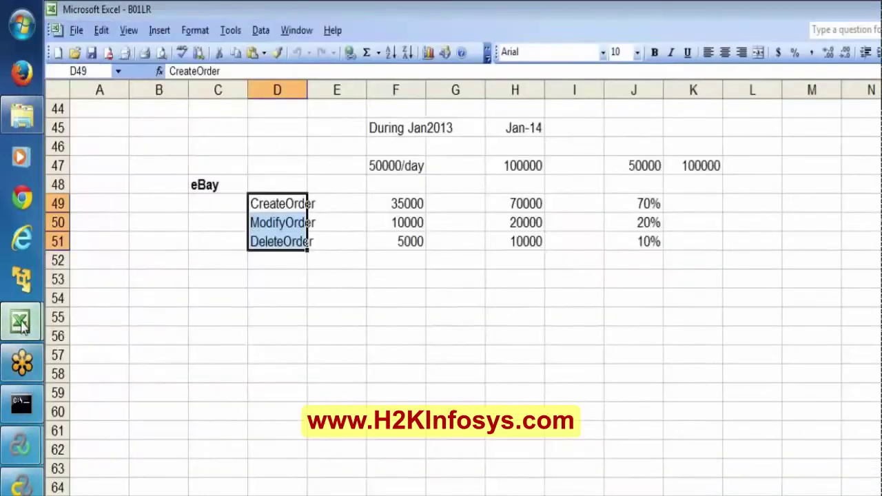
pyautogui.moveTo(13, 447)
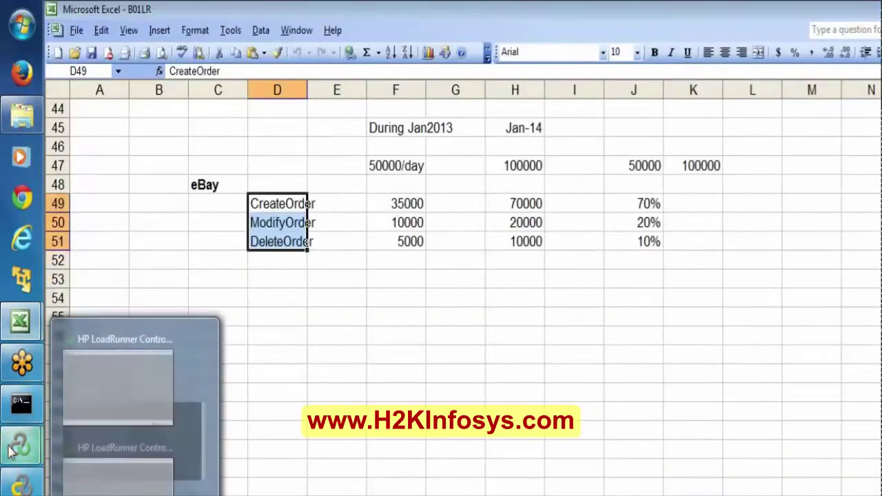
pyautogui.click(106, 482)
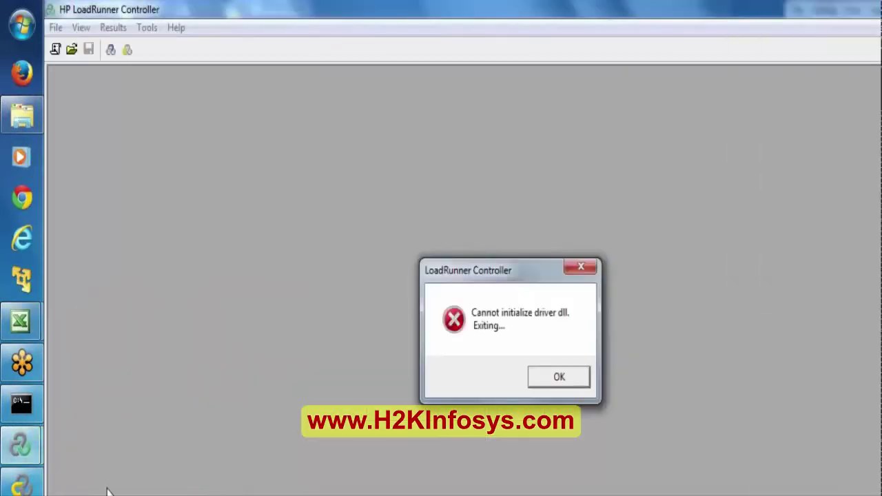
pyautogui.click(557, 376)
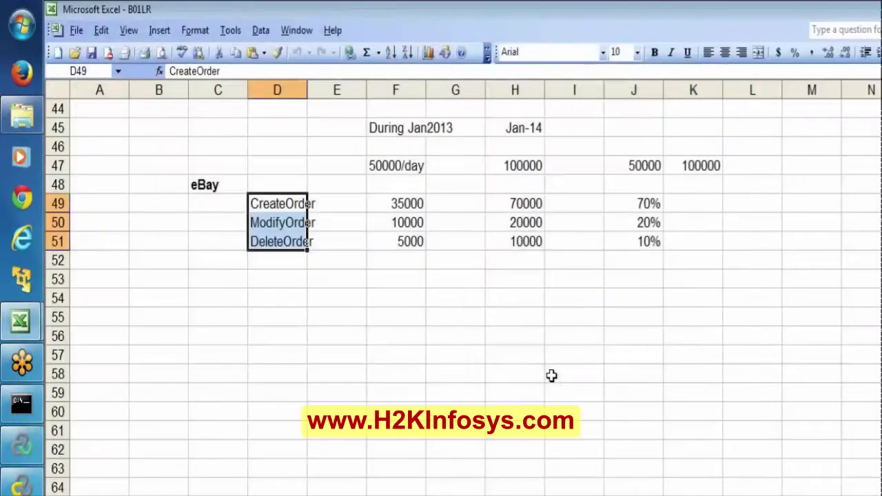
# Step: Close the remaining Controller window from the taskbar, leaving VuGen in front
pyautogui.click(14, 454)
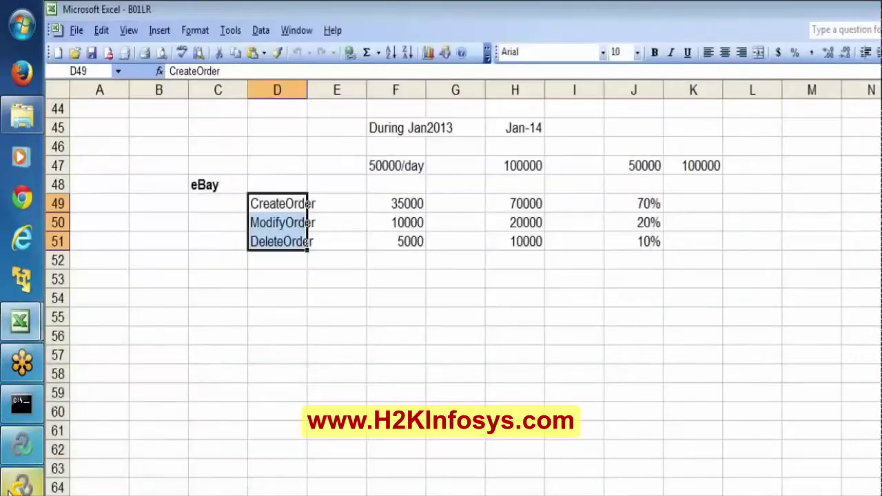
pyautogui.click(15, 487)
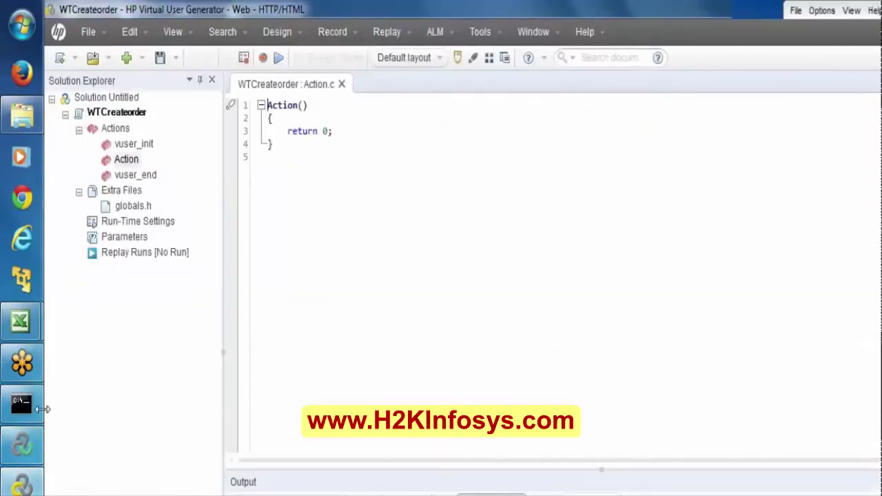
pyautogui.rightClick(21, 447)
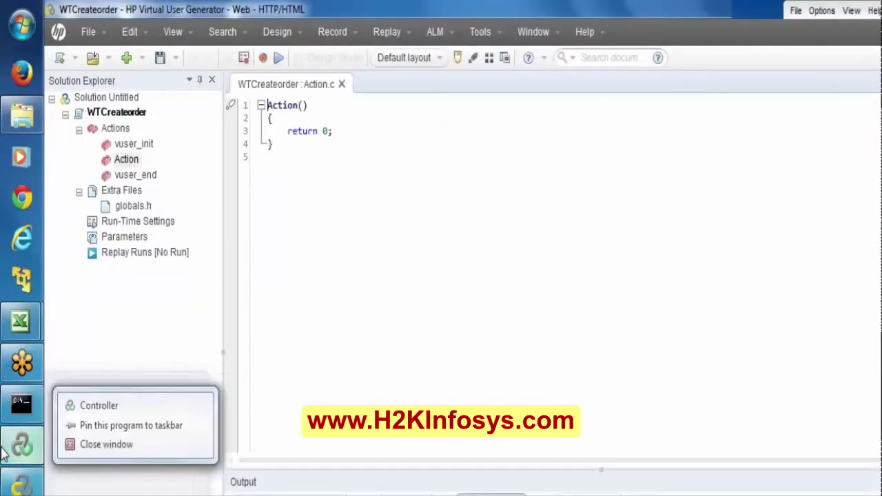
pyautogui.click(112, 446)
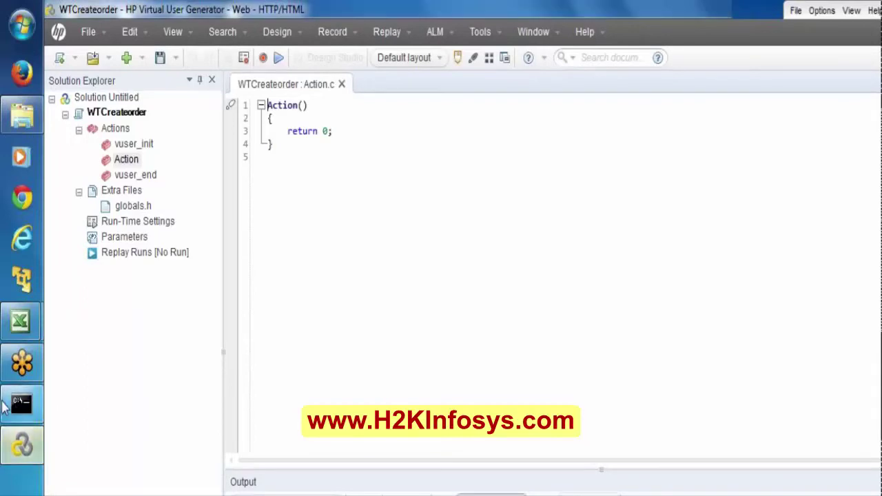
# Step: Confirm the Start Web Server console is running, then bring up WTCreateorder's Replay Summary and Action code
pyautogui.click(6, 405)
pyautogui.click(5, 407)
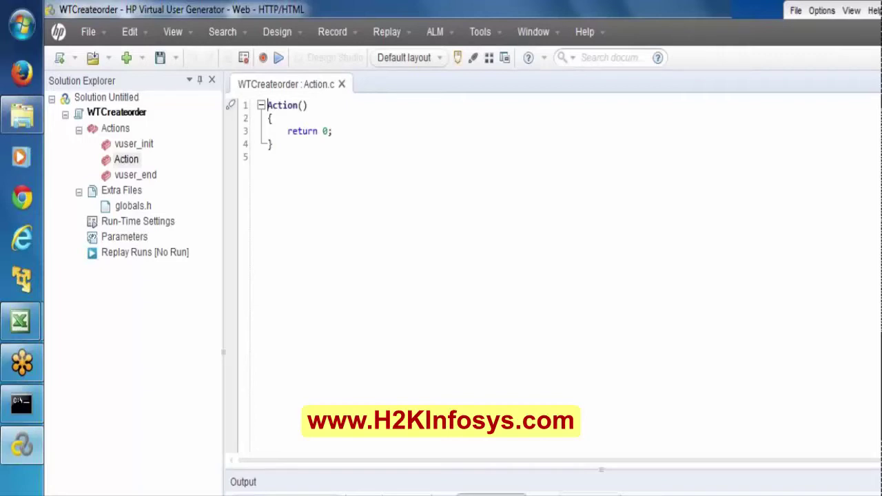
pyautogui.doubleClick(92, 254)
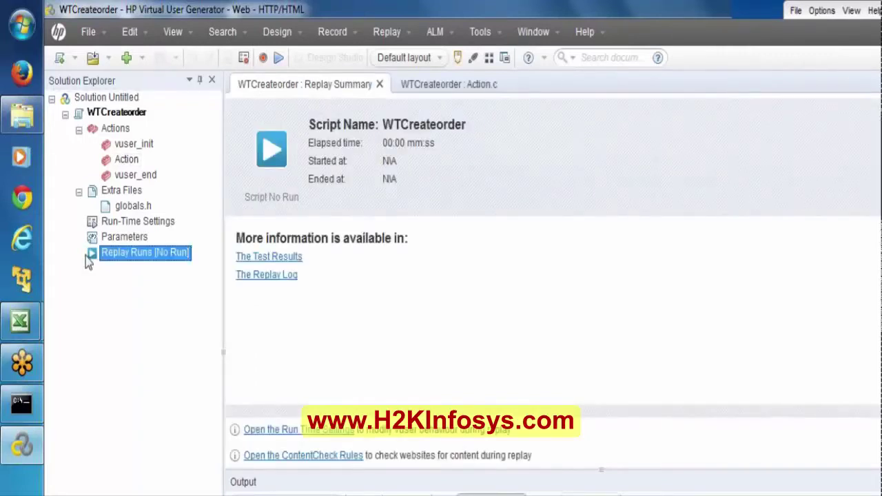
pyautogui.doubleClick(127, 159)
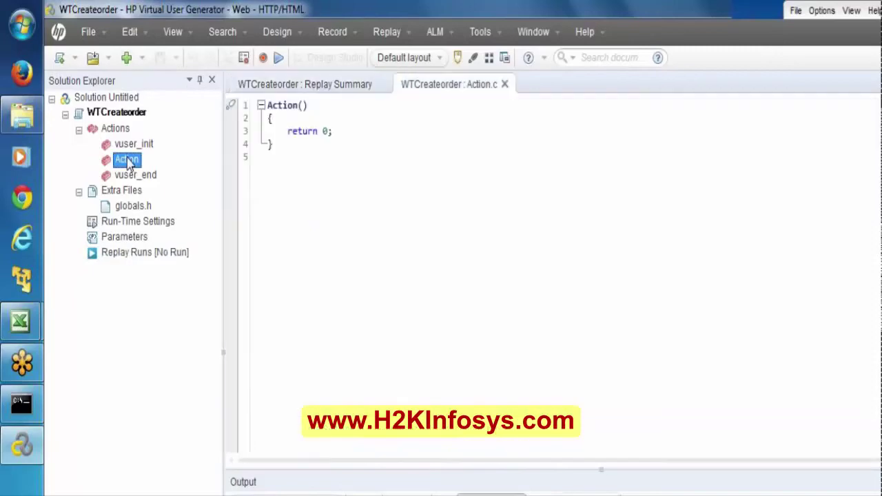
pyautogui.click(264, 59)
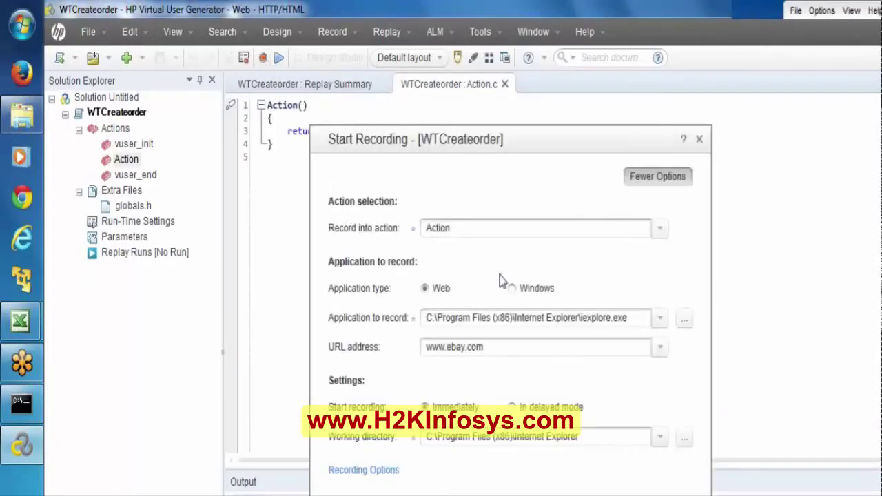
pyautogui.click(591, 350)
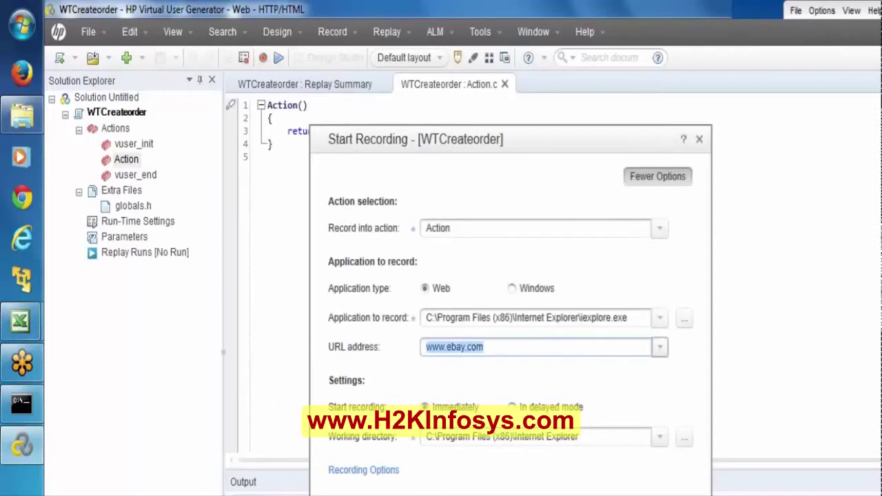
pyautogui.write('http://127.0.0.1:1080/WebTours/index.htm')
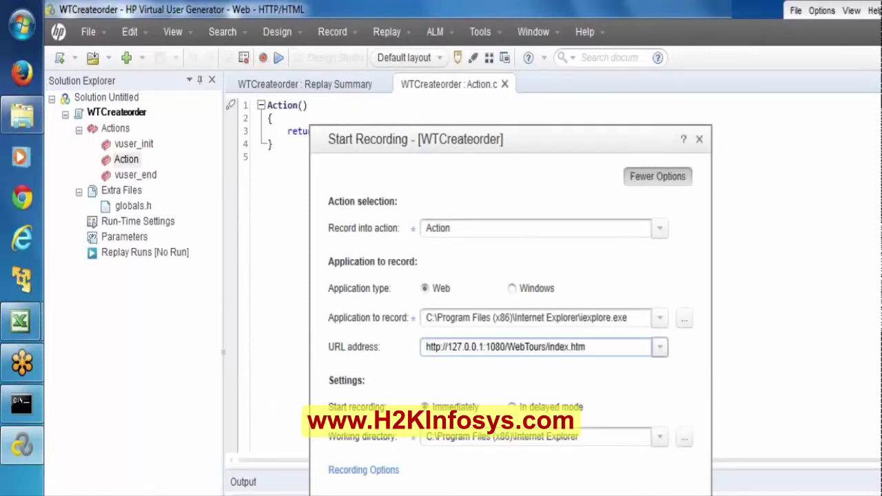
pyautogui.click(657, 235)
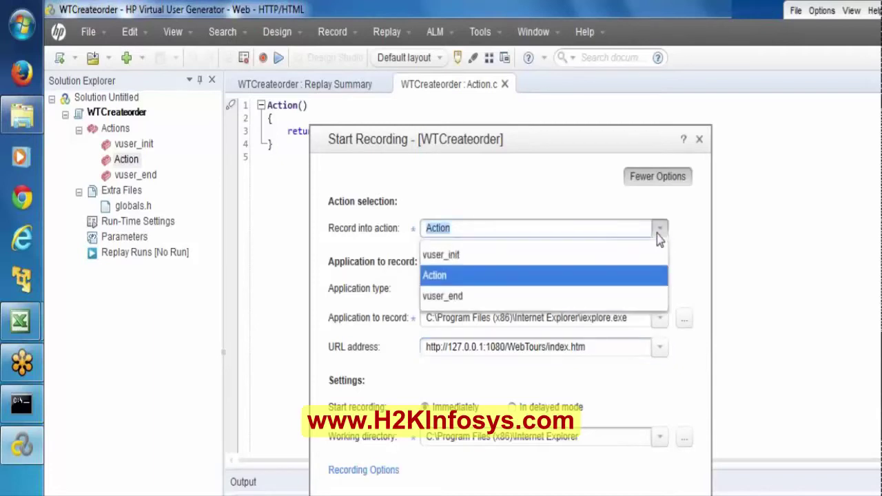
pyautogui.press('Escape')
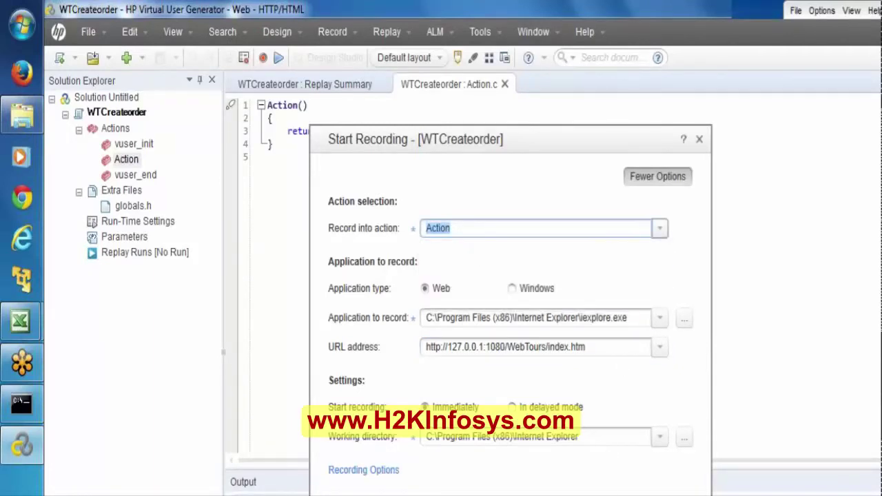
pyautogui.press('Escape')
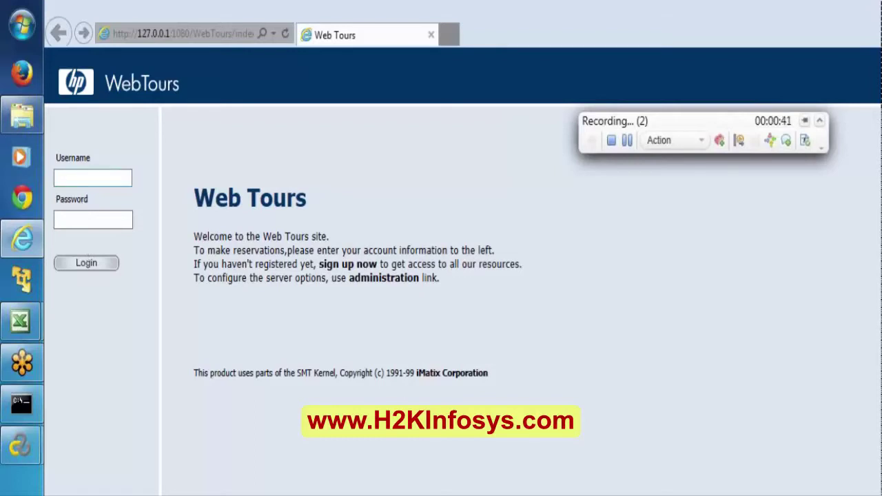
# Step: Log in to Web Tours with the account username and password, then stop the recording
pyautogui.click(92, 177)
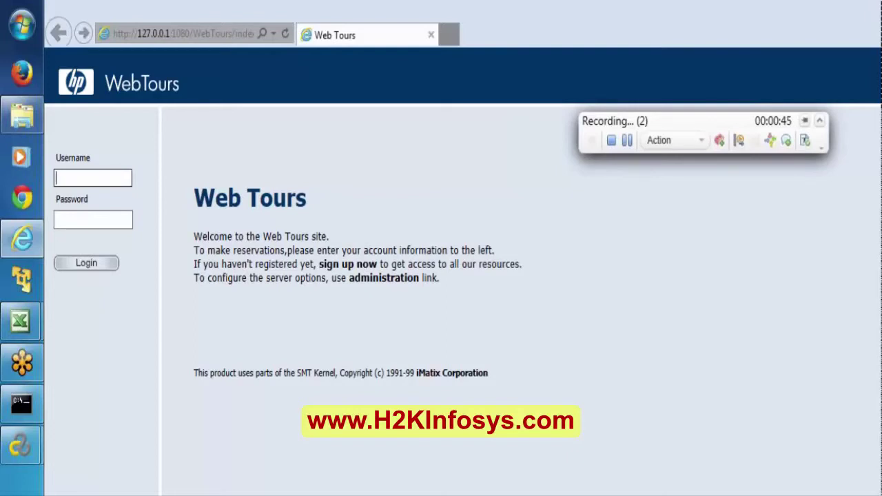
pyautogui.write('jojo')
pyautogui.press('Tab')
pyautogui.write('b')
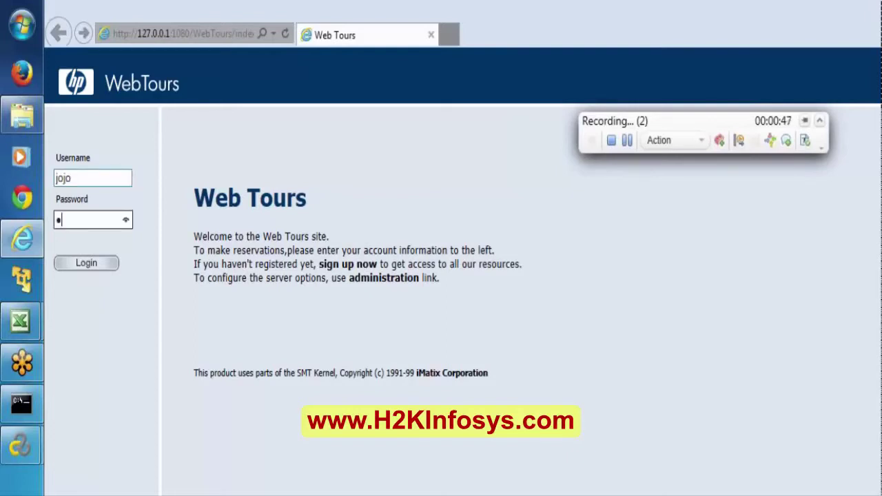
pyautogui.write('ean')
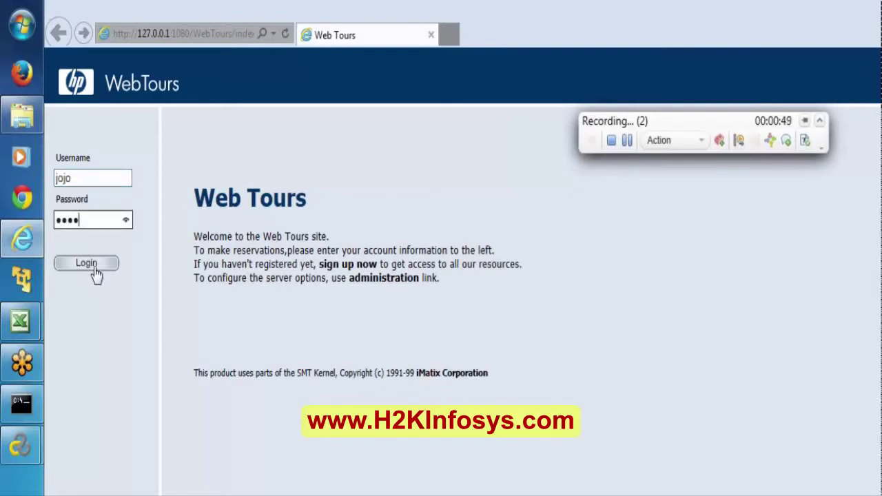
pyautogui.click(96, 274)
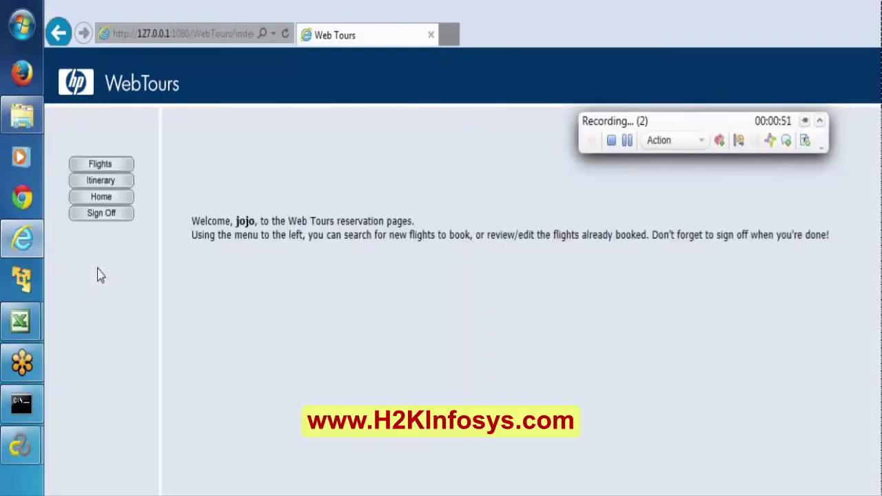
pyautogui.click(611, 140)
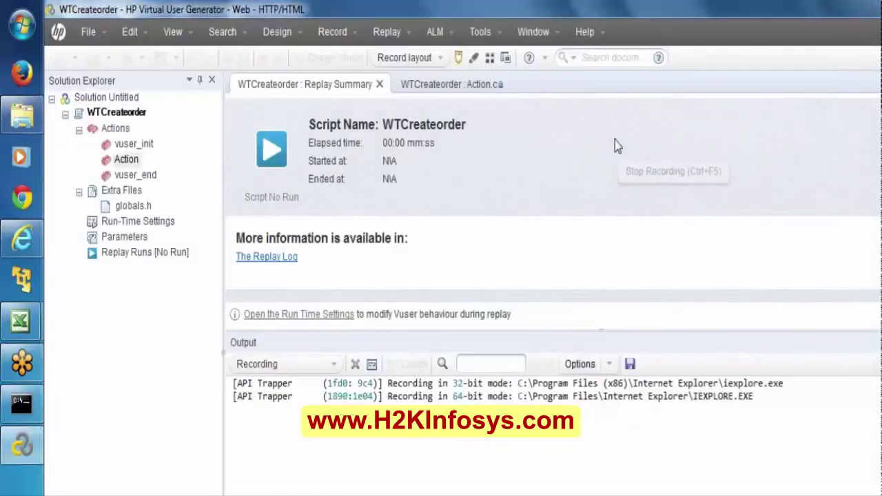